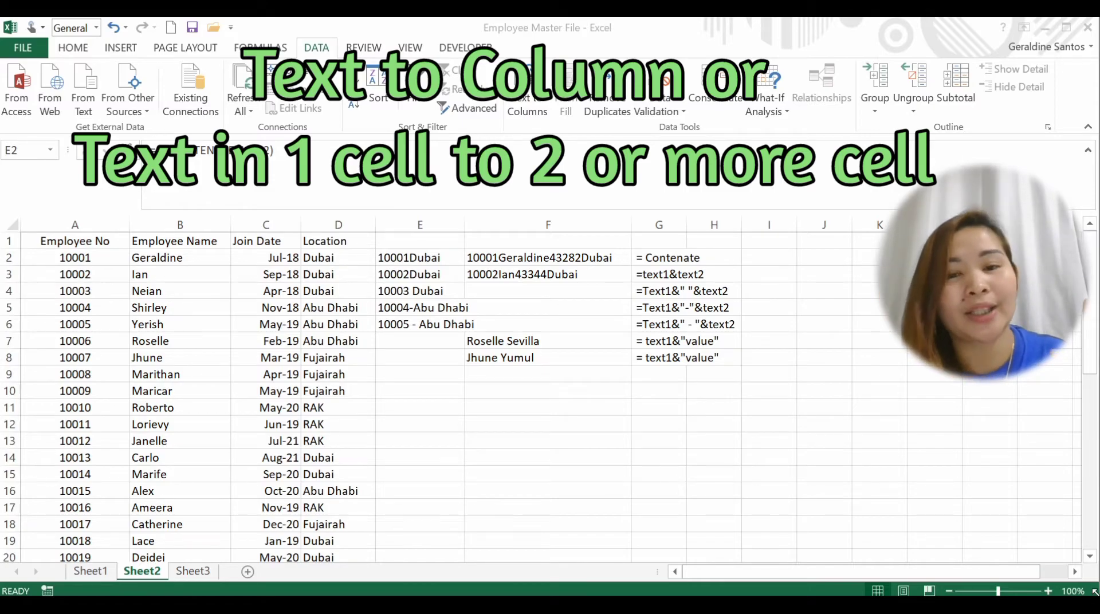
- Hide columns E through H on Sheet2
{"action": "left_click", "coordinate": [1094, 591]}
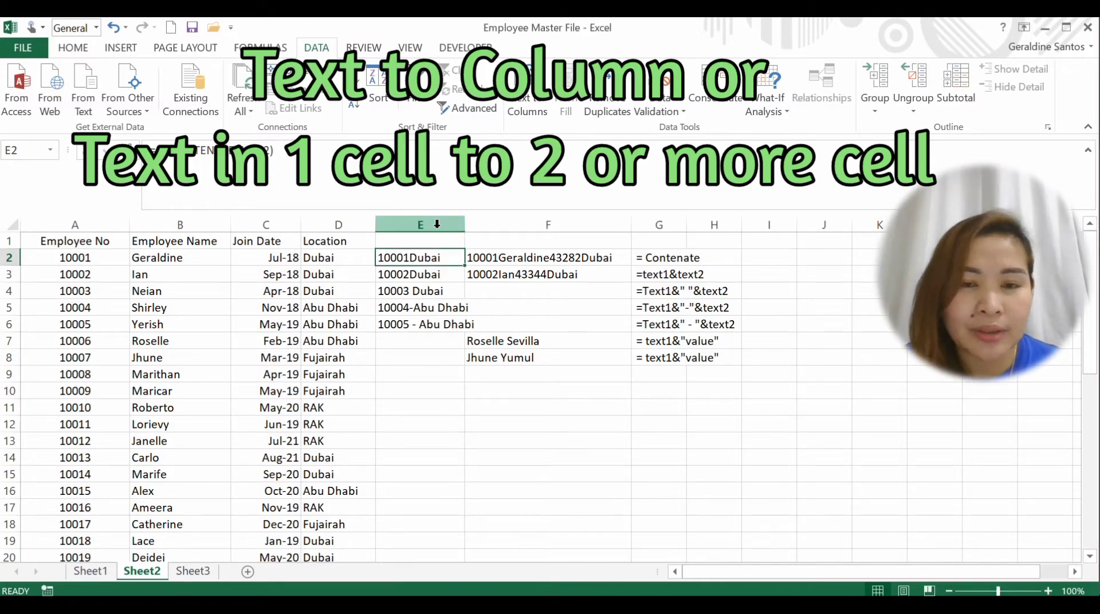
{"action": "left_click_drag", "start_coordinate": [437, 224], "coordinate": [716, 225]}
{"action": "right_click", "coordinate": [576, 226]}
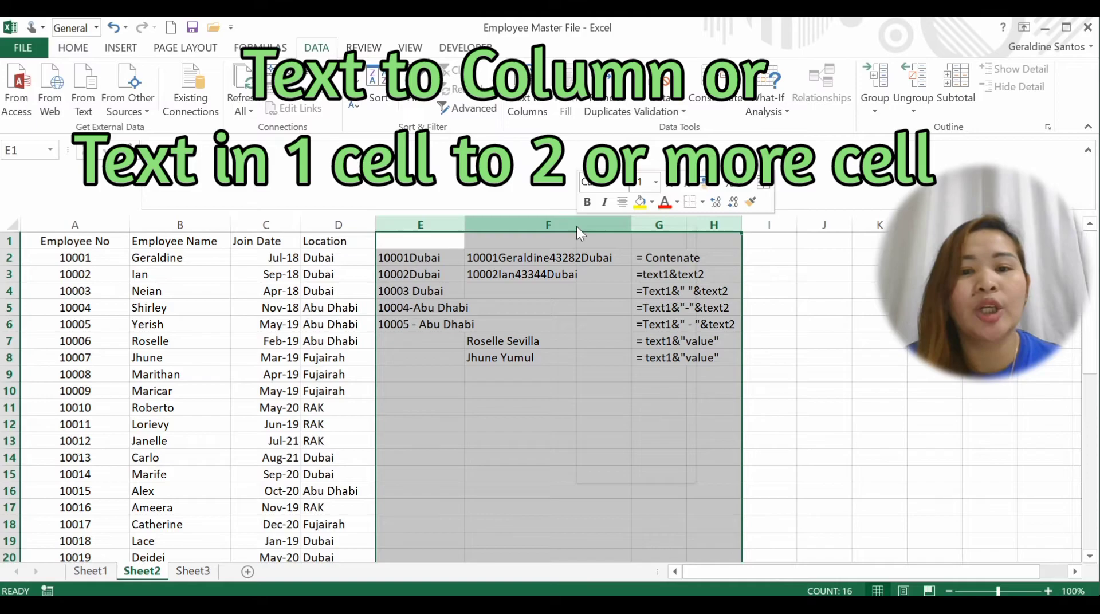
{"action": "left_click", "coordinate": [616, 456]}
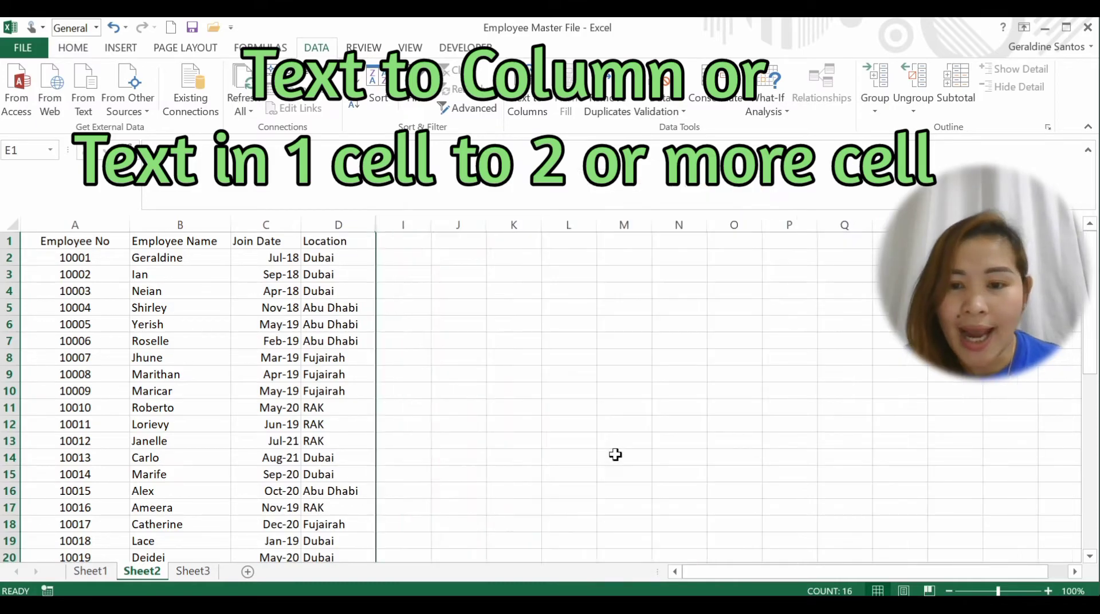
{"action": "left_click", "coordinate": [514, 291]}
- Join the employee name and location in J2 with the formula =B2&D2
{"action": "left_click", "coordinate": [456, 256]}
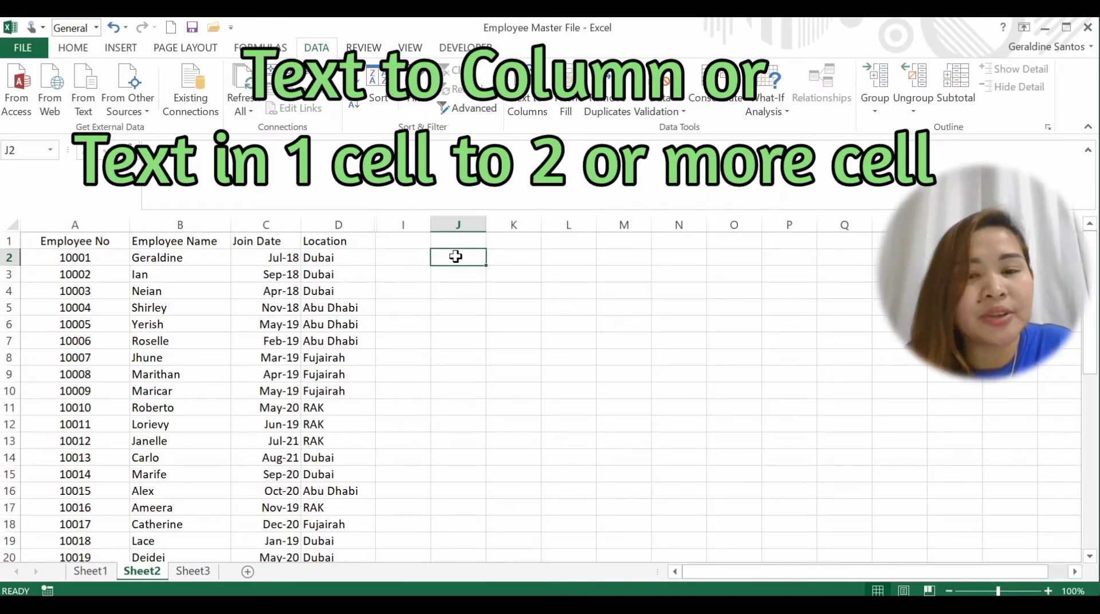
{"action": "type", "text": "="}
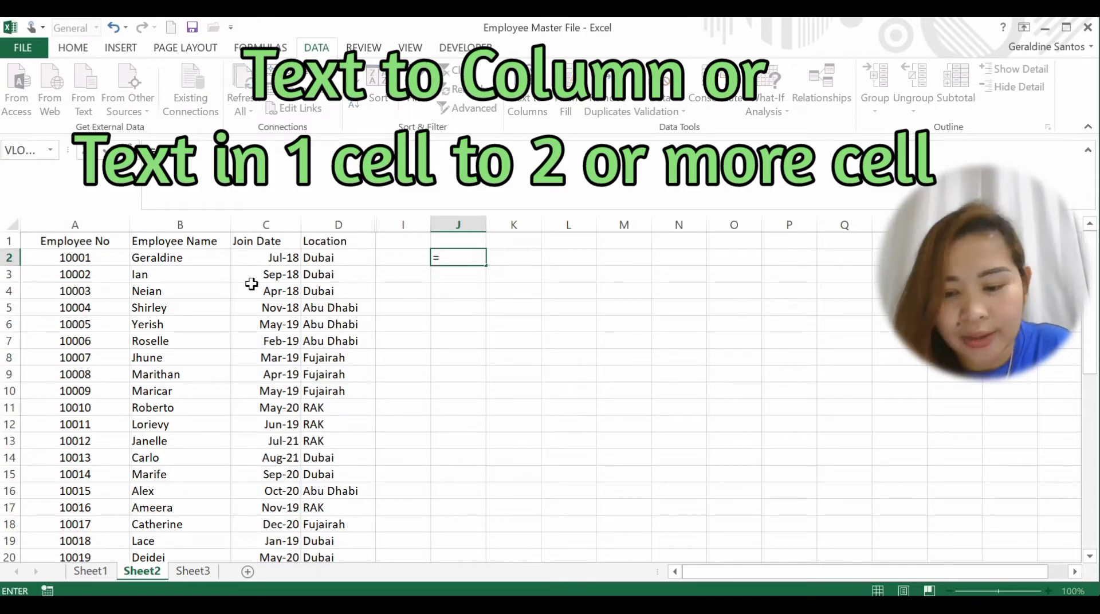
{"action": "left_click", "coordinate": [175, 259]}
{"action": "type", "text": "&"}
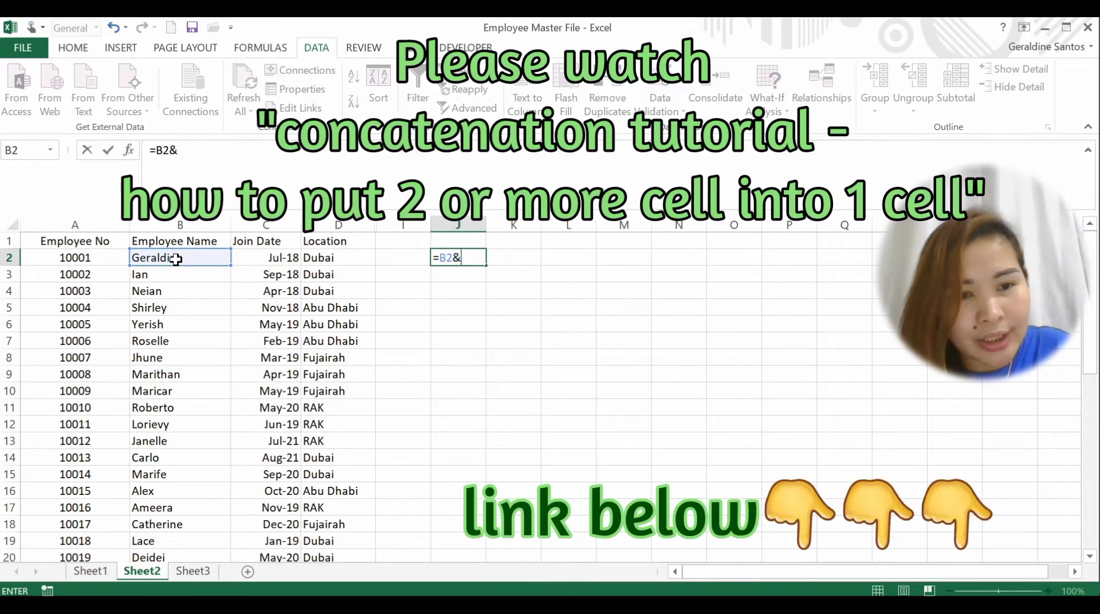
{"action": "left_click", "coordinate": [331, 259]}
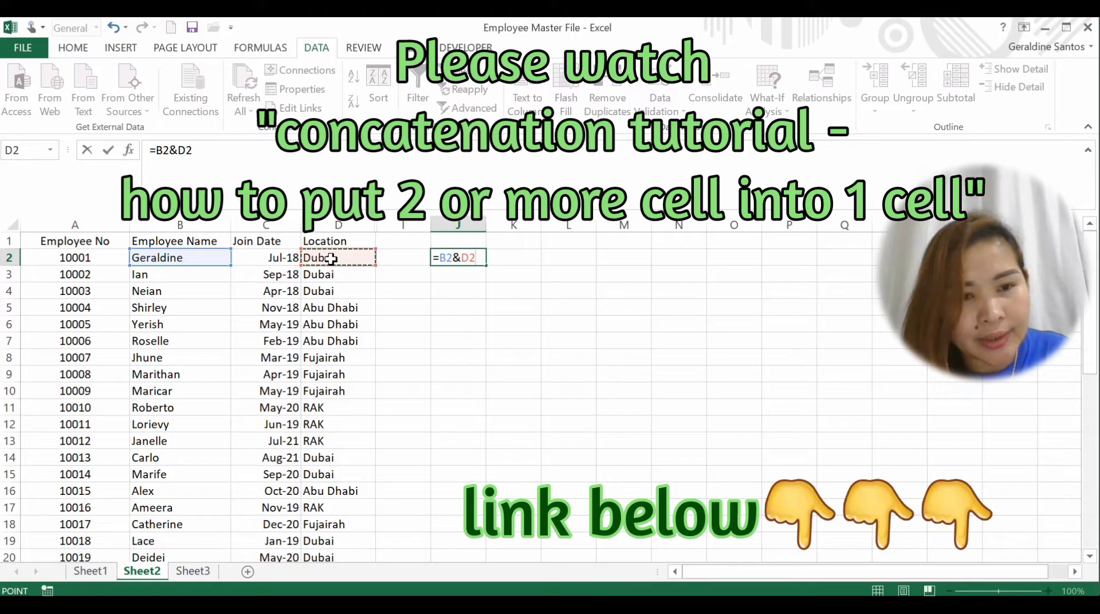
{"action": "key", "text": "ctrl+Return"}
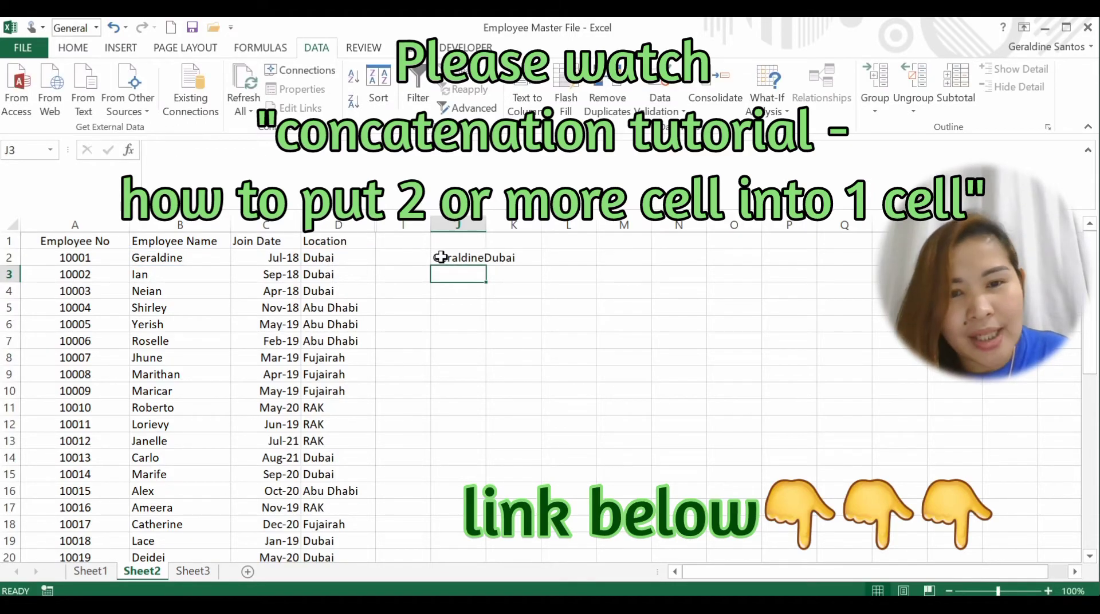
- Edit the J2 formula to =B2&" "&D2 so a space separates the name and location
{"action": "left_click", "coordinate": [178, 150]}
{"action": "type", "text": "\" "}
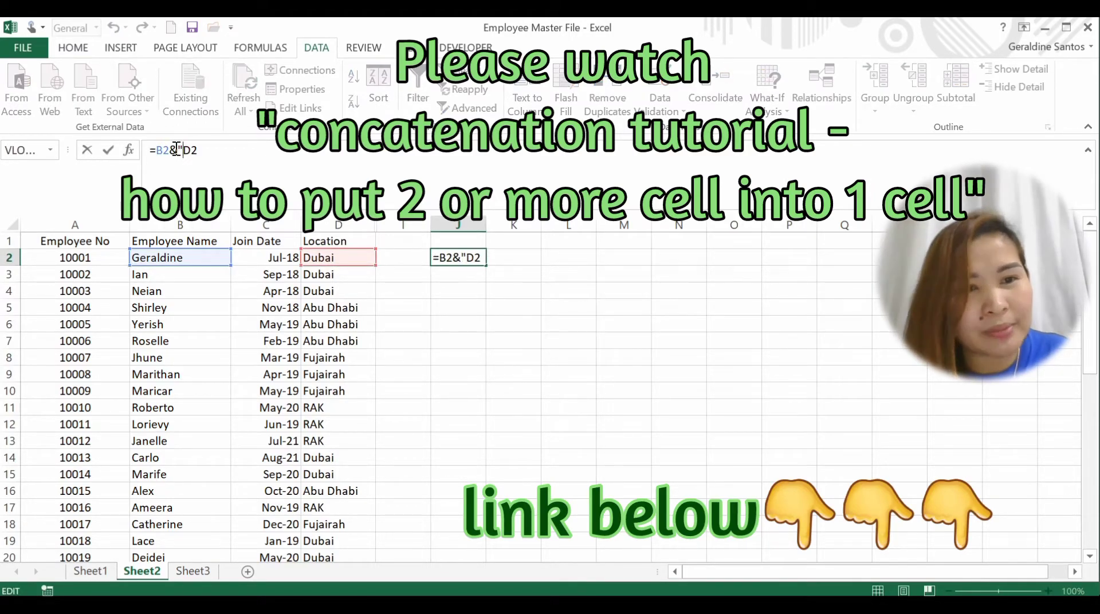
{"action": "type", "text": "\"&"}
{"action": "key", "text": "Return"}
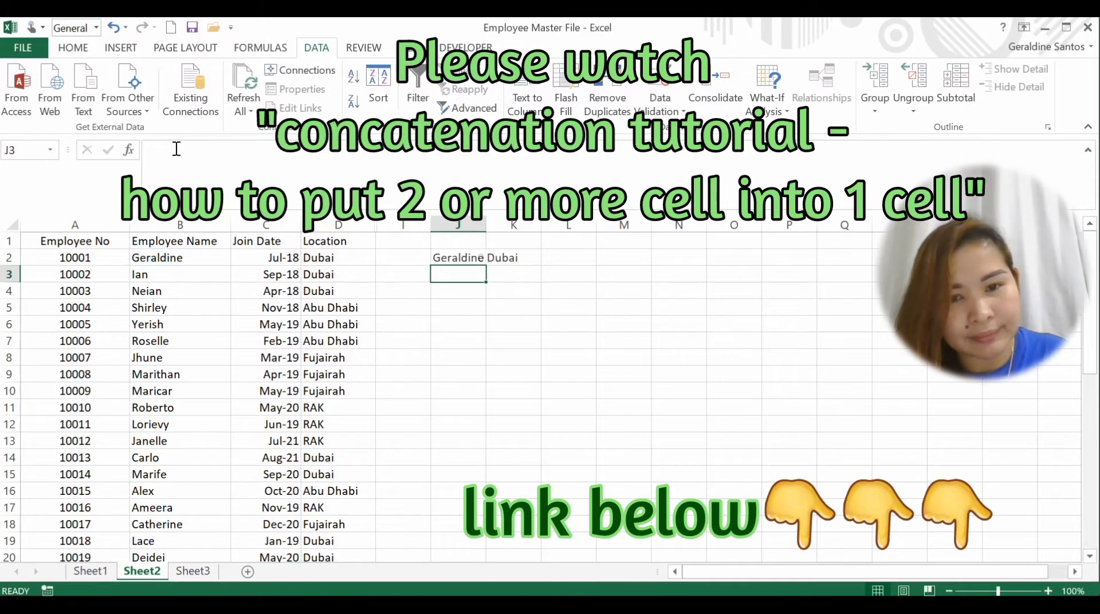
- Fill the name and location formula from J2 down column J for all employees
{"action": "left_click", "coordinate": [437, 255]}
{"action": "left_click_drag", "start_coordinate": [486, 265], "coordinate": [491, 416]}
{"action": "key", "text": "ctrl+Up"}
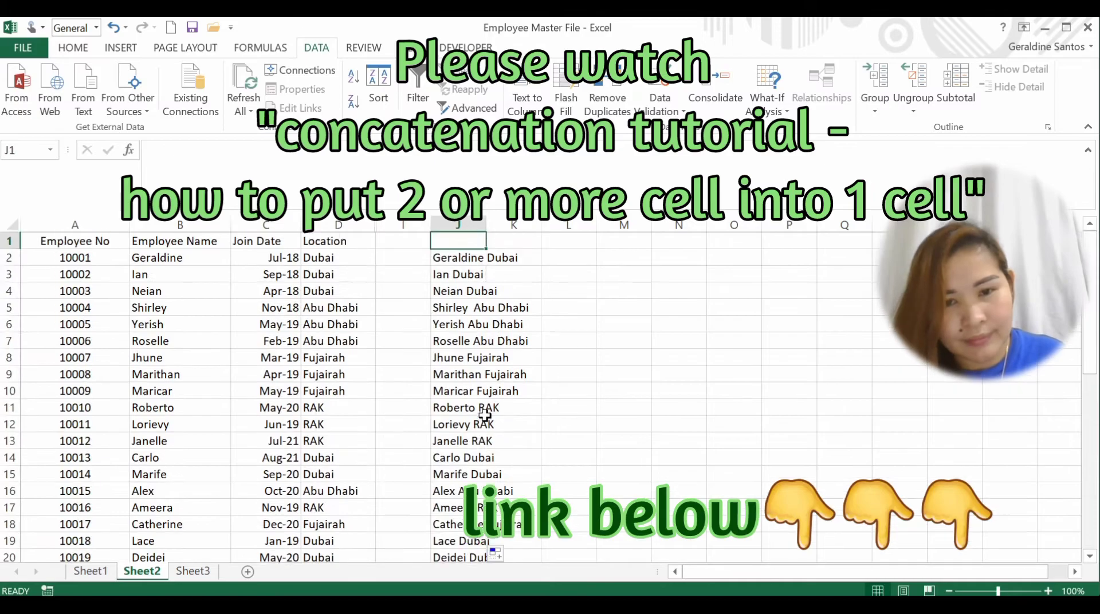
- Enter =A2&"_"&D2&" "&B2 in J2 to combine employee number, location and name
{"action": "left_click", "coordinate": [444, 259]}
{"action": "type", "text": "="}
{"action": "left_click", "coordinate": [99, 255]}
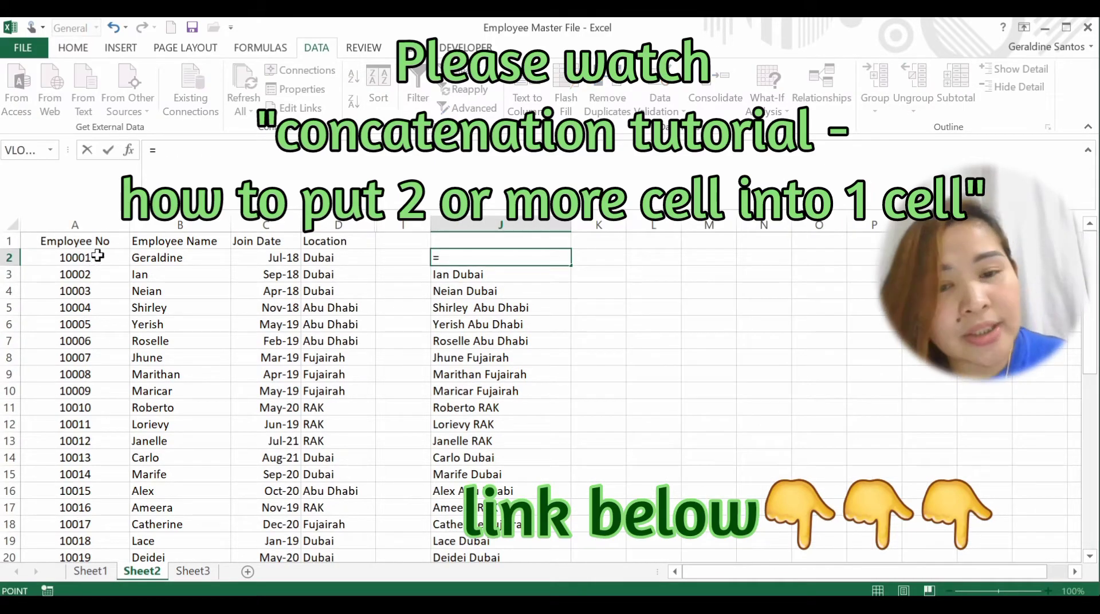
{"action": "type", "text": "&"}
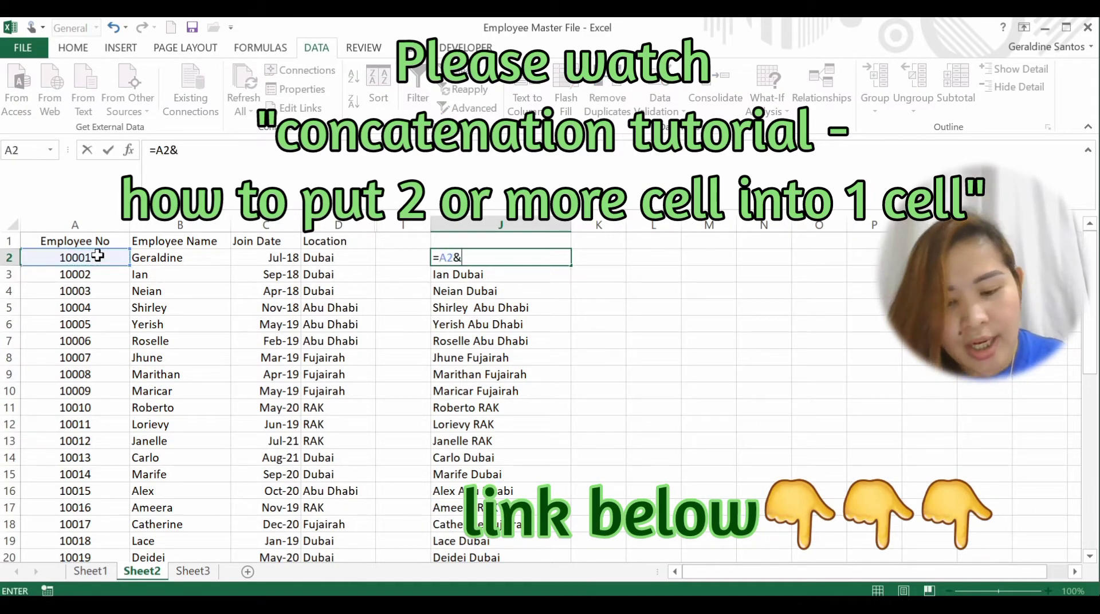
{"action": "type", "text": "\"_"}
{"action": "left_click", "coordinate": [490, 261]}
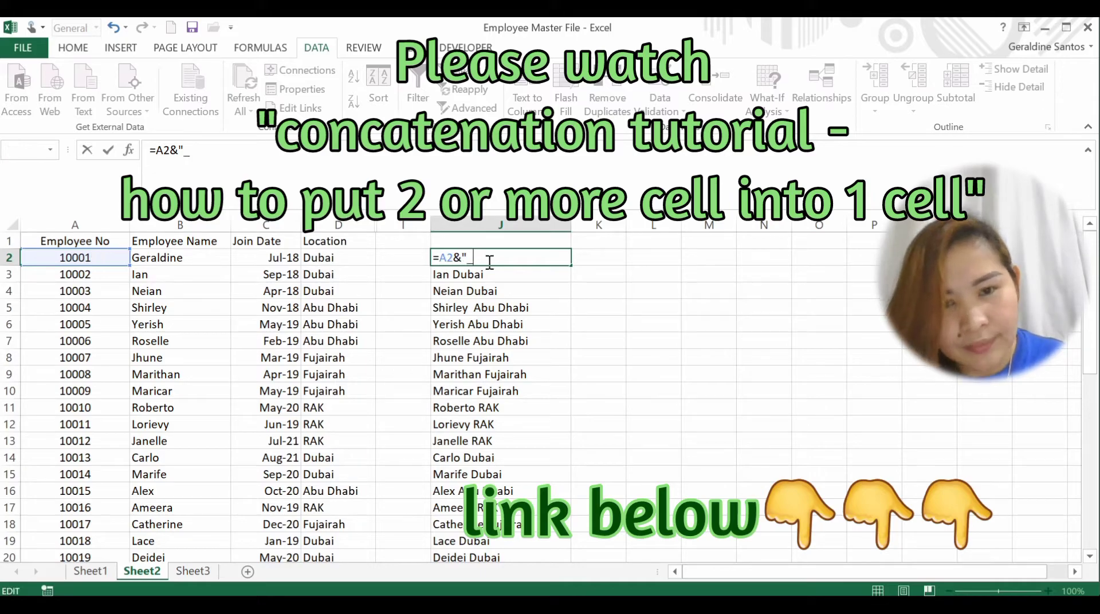
{"action": "type", "text": "\"&"}
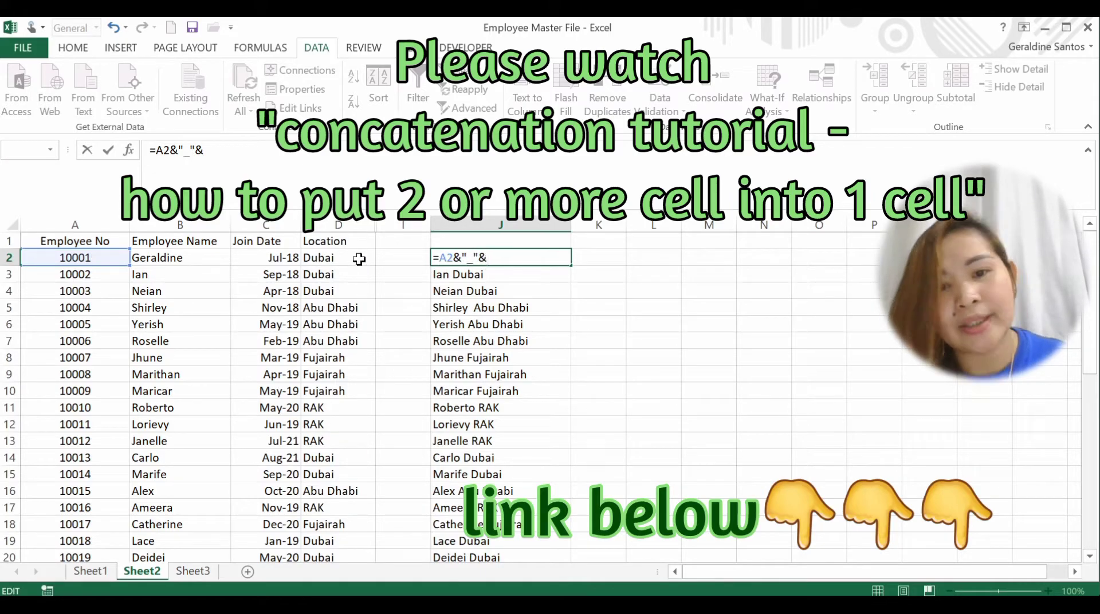
{"action": "left_click", "coordinate": [359, 259]}
{"action": "type", "text": "&"}
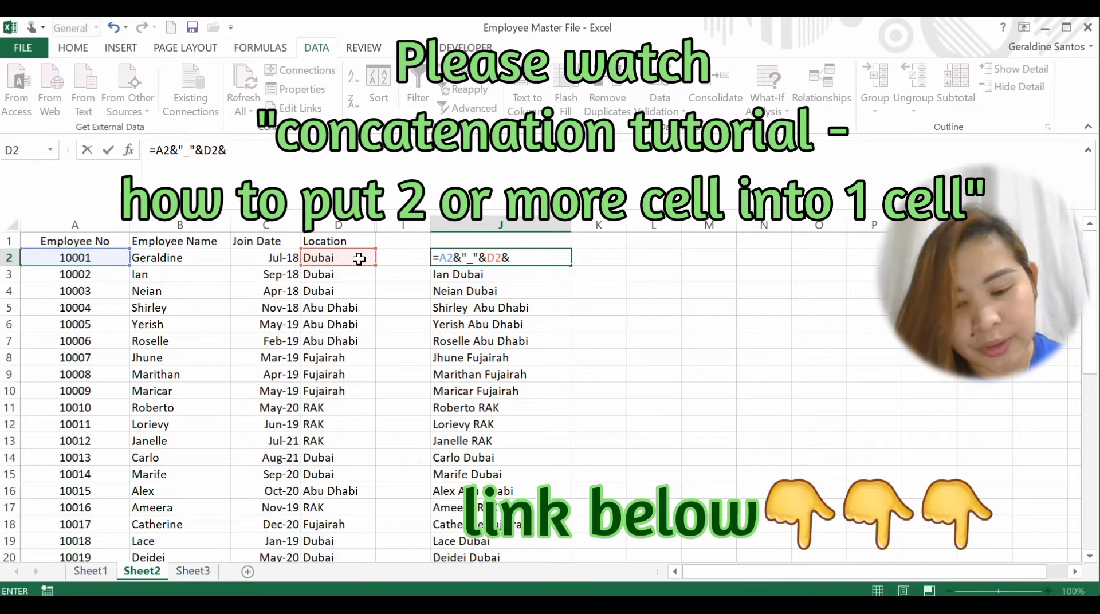
{"action": "type", "text": "\" \""}
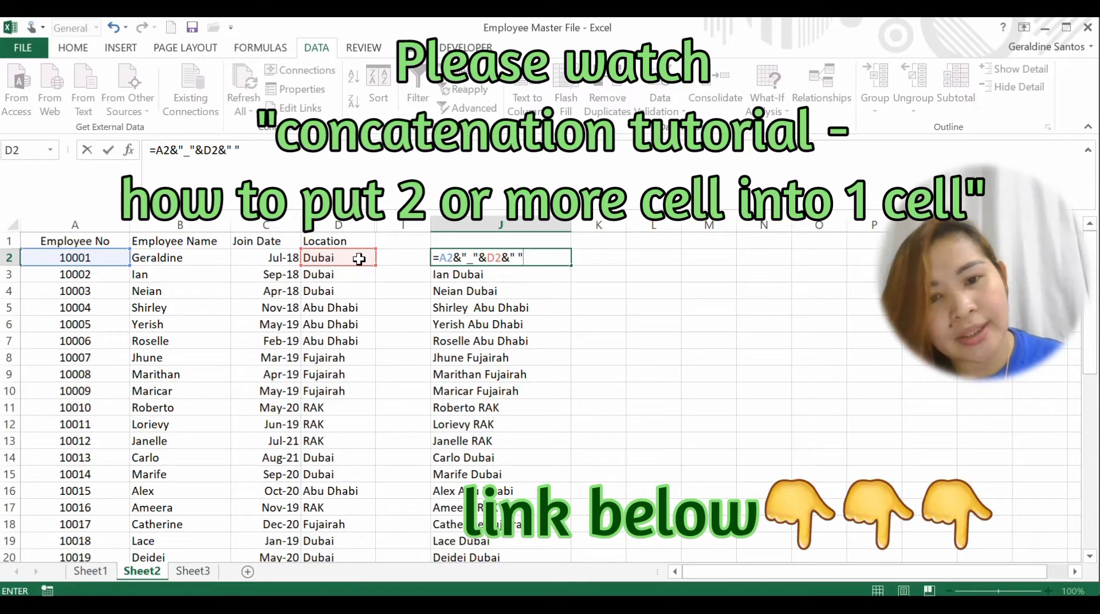
{"action": "type", "text": "&"}
{"action": "left_click", "coordinate": [201, 256]}
{"action": "key", "text": "Return"}
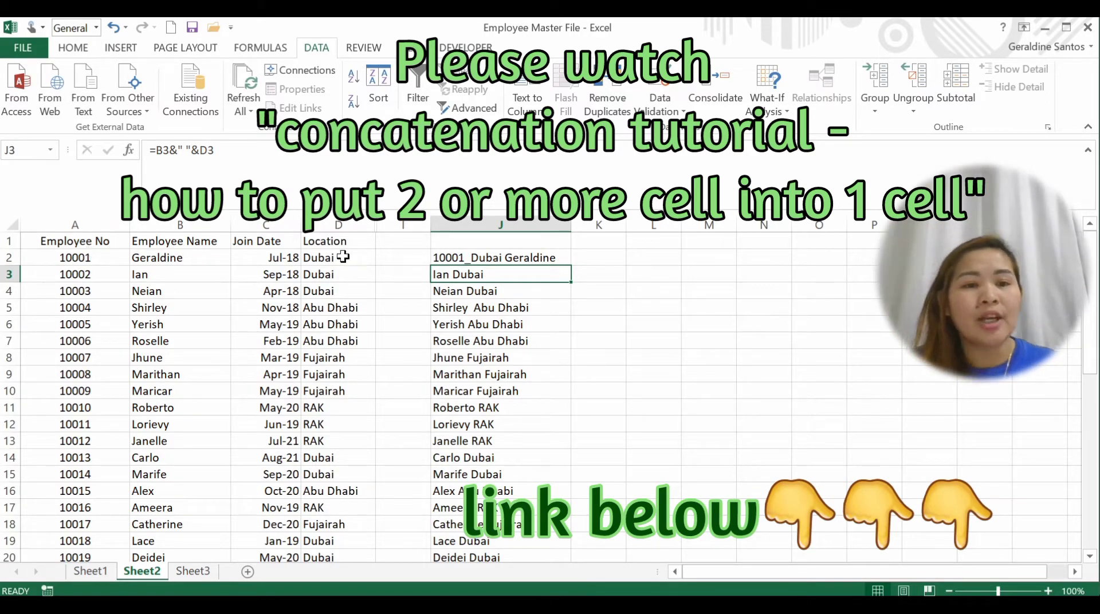
- Fill the combined number, location and name formula from J2 down to the last employee row and check the results
{"action": "left_click", "coordinate": [530, 257]}
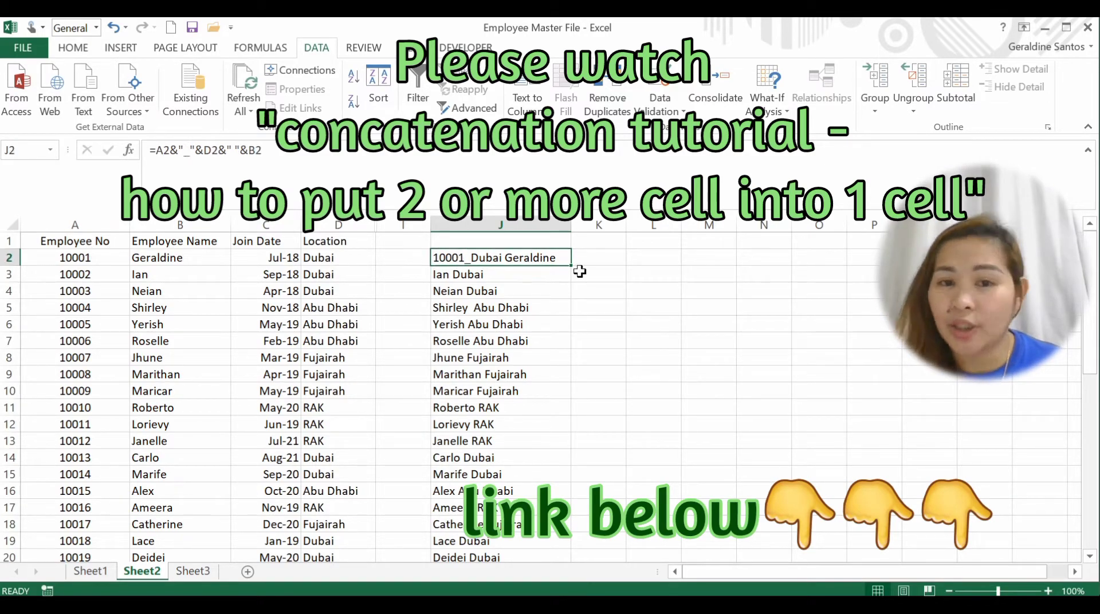
{"action": "left_click_drag", "start_coordinate": [571, 266], "coordinate": [570, 530]}
{"action": "scroll", "coordinate": [498, 389], "scroll_direction": "up", "scroll_amount": 5}
{"action": "left_click", "coordinate": [498, 275]}
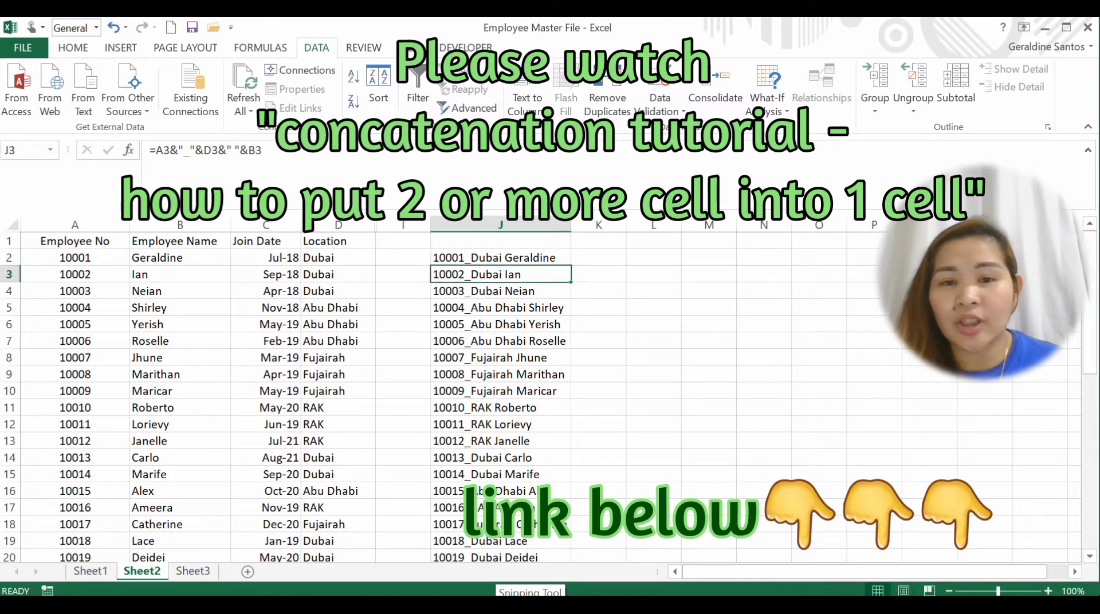
{"action": "key", "text": "ctrl+Down"}
{"action": "key", "text": "ctrl+Up"}
{"action": "key", "text": "ctrl+Up"}
{"action": "key", "text": "Down"}
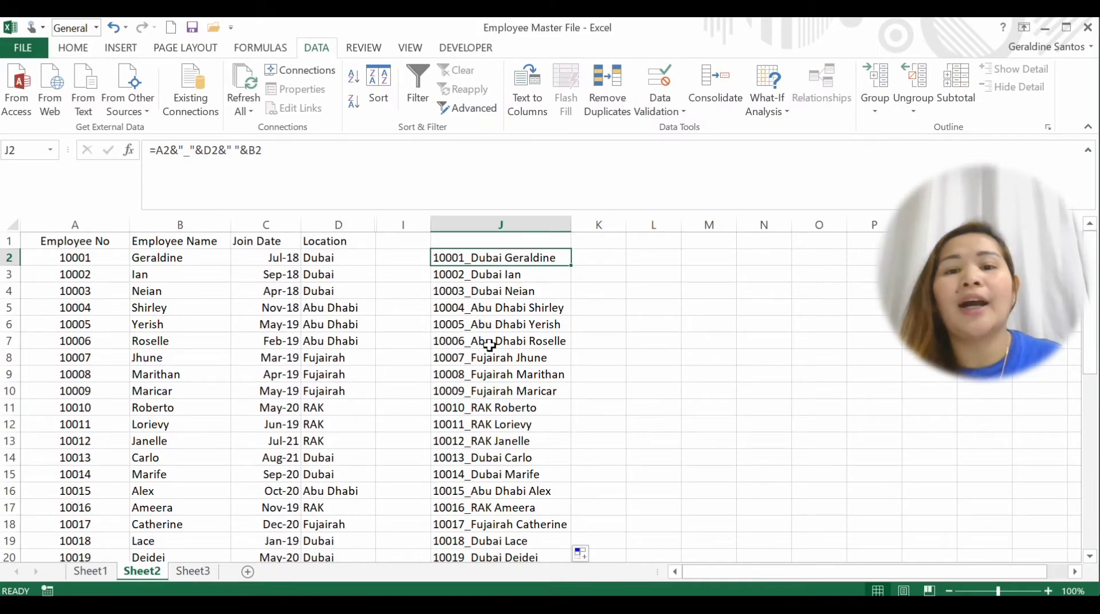
- Copy column J and paste it over itself as values to replace the formulas with plain text
{"action": "left_click", "coordinate": [494, 223]}
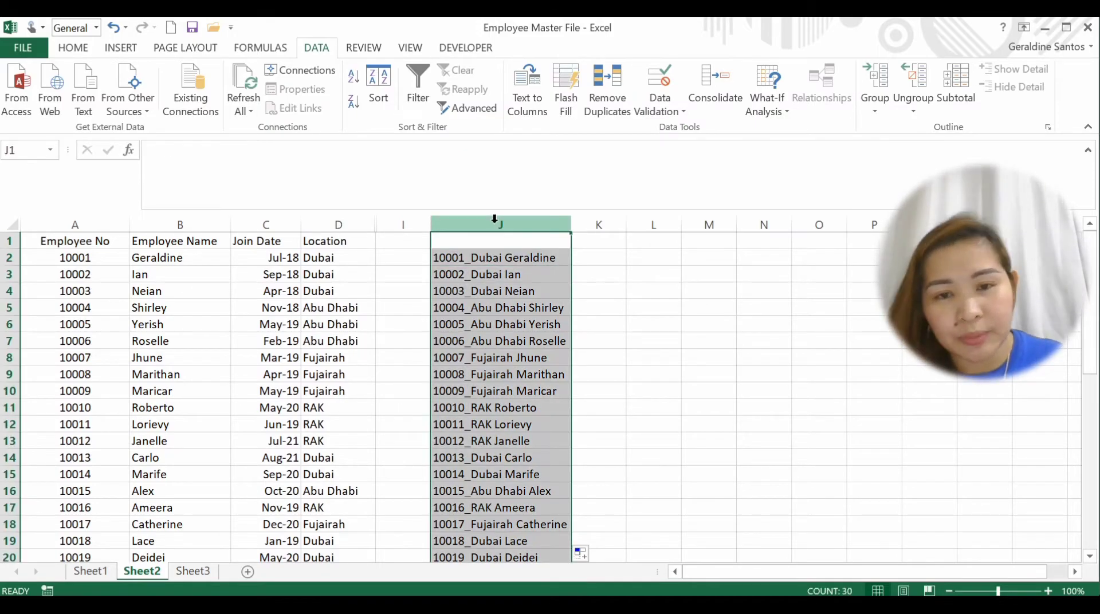
{"action": "key", "text": "ctrl+c"}
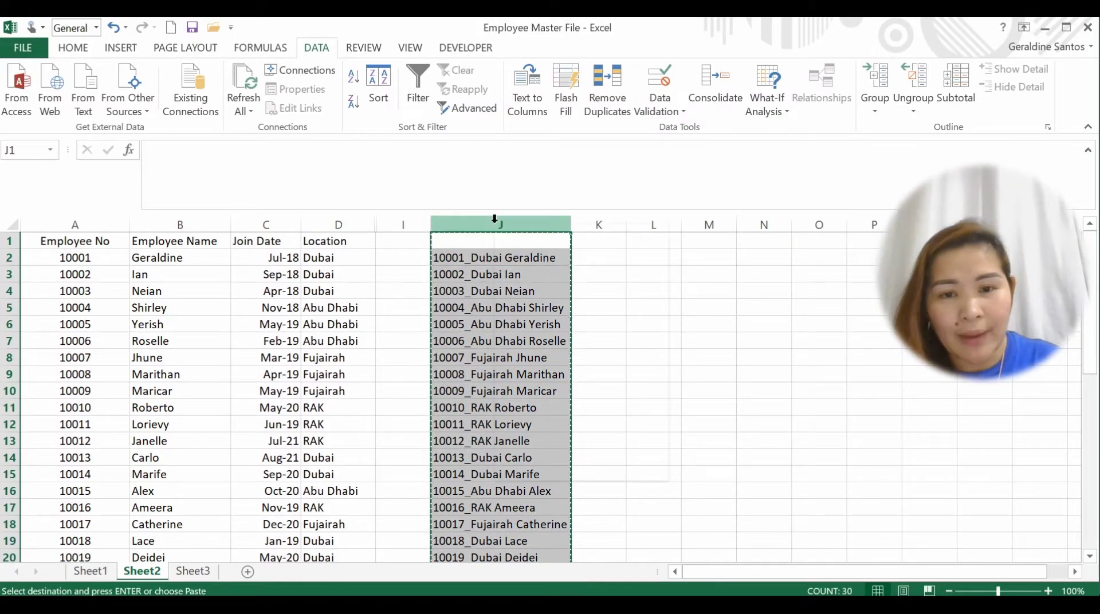
{"action": "right_click", "coordinate": [494, 221]}
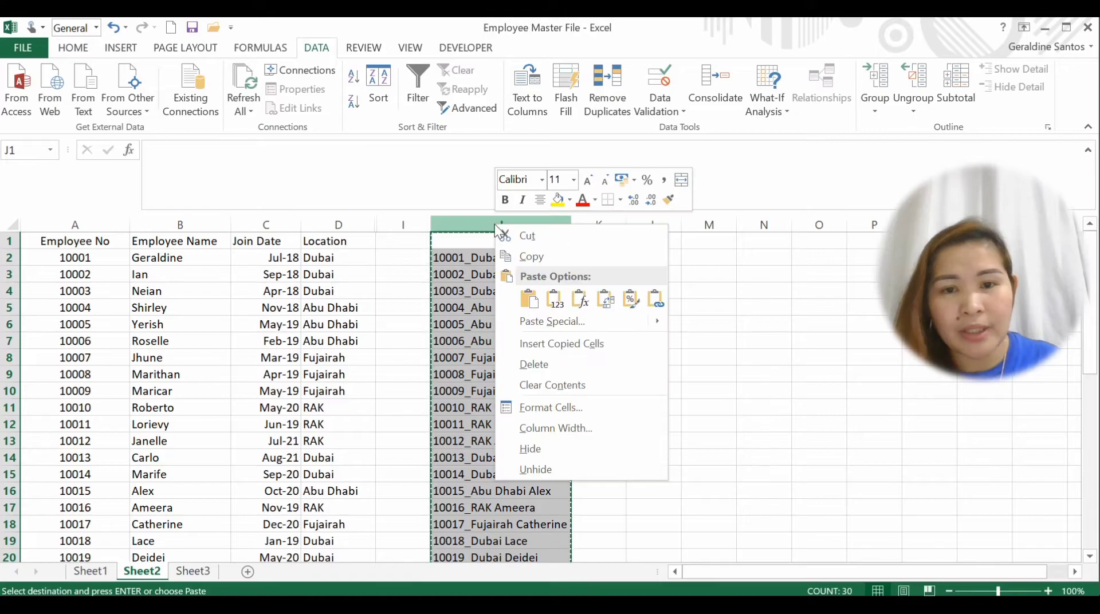
{"action": "left_click", "coordinate": [554, 301]}
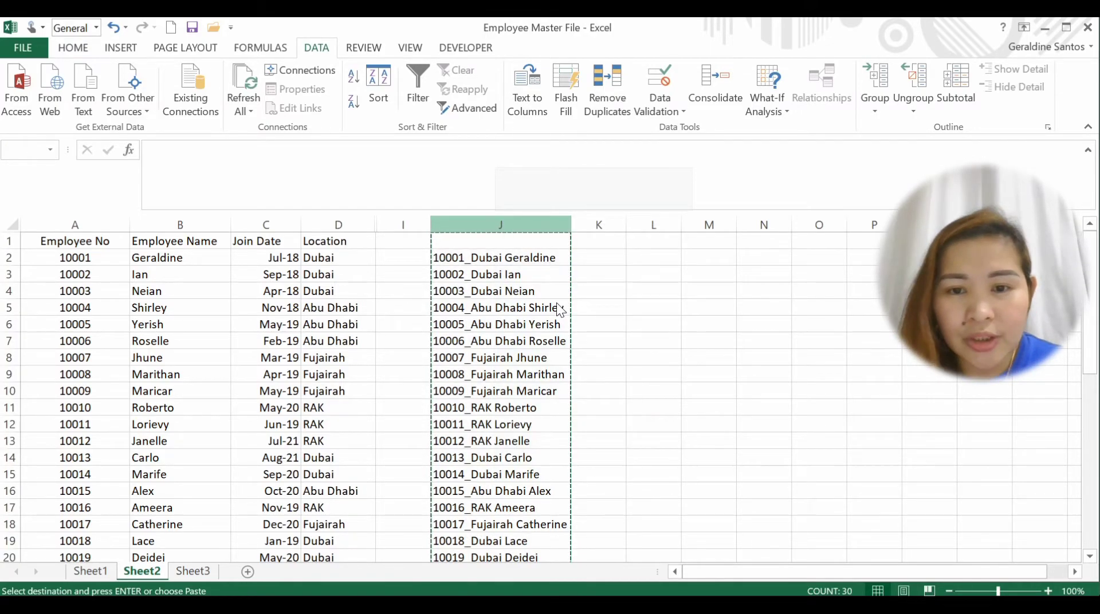
{"action": "left_click", "coordinate": [540, 262]}
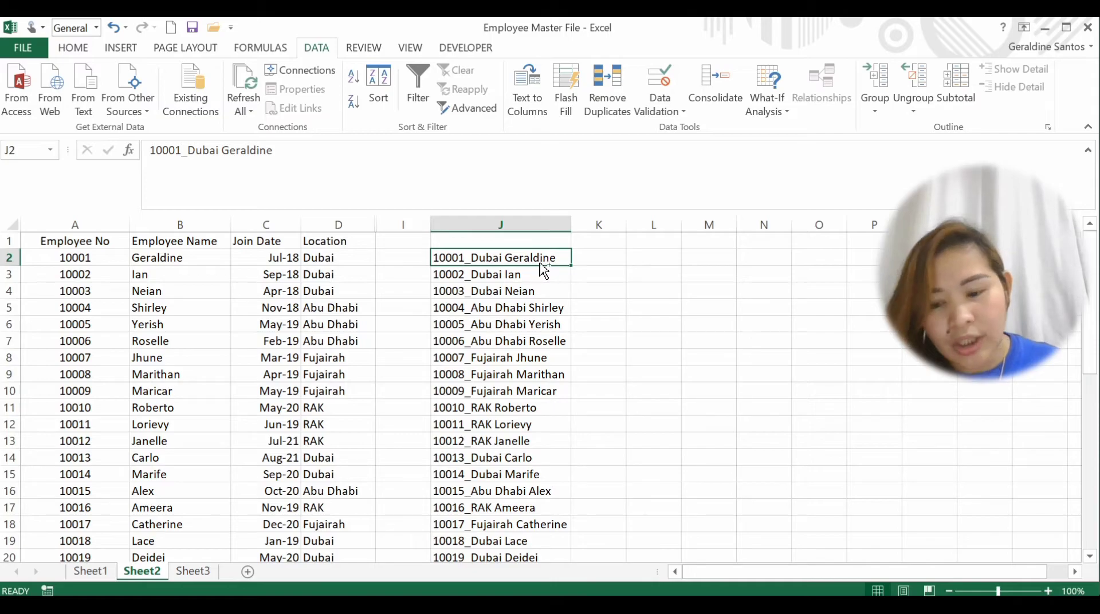
- Copy J2:J31 and paste it in place with Paste Special set to Values, then clear the copy selection
{"action": "key", "text": "ctrl+shift+Down"}
{"action": "key", "text": "ctrl+c"}
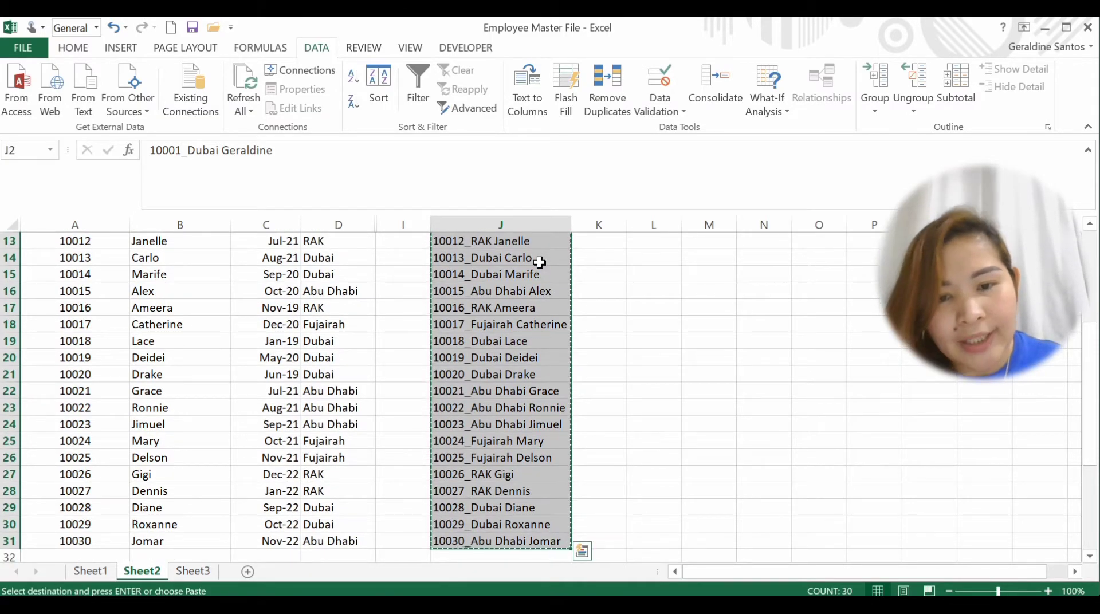
{"action": "scroll", "coordinate": [540, 263], "scroll_direction": "up", "scroll_amount": 4}
{"action": "key", "text": "ctrl+alt+v"}
{"action": "key", "text": "v"}
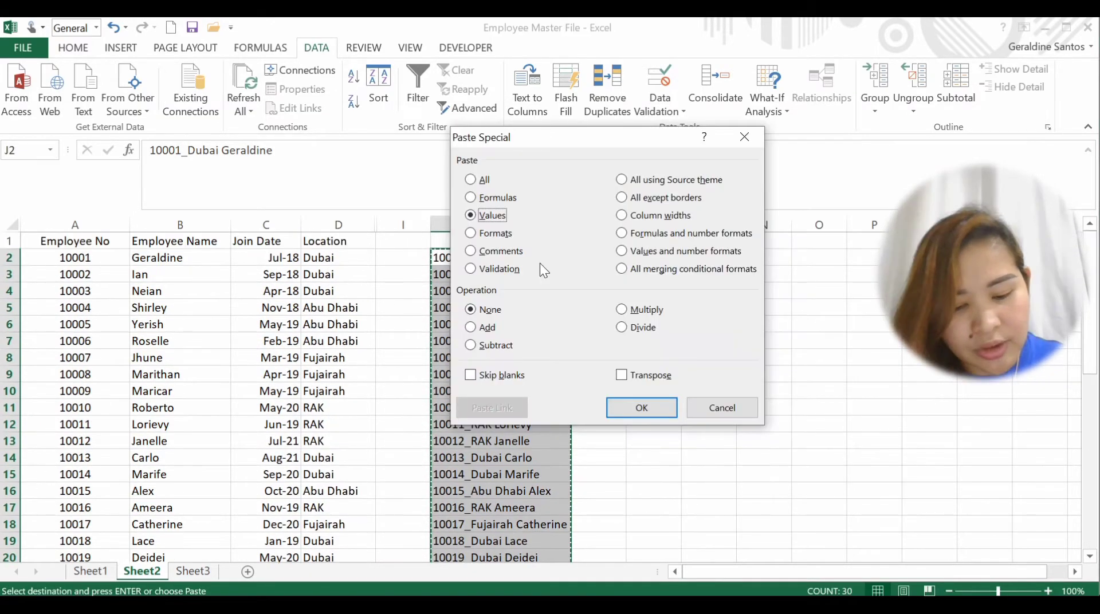
{"action": "key", "text": "Return"}
{"action": "left_click", "coordinate": [486, 302]}
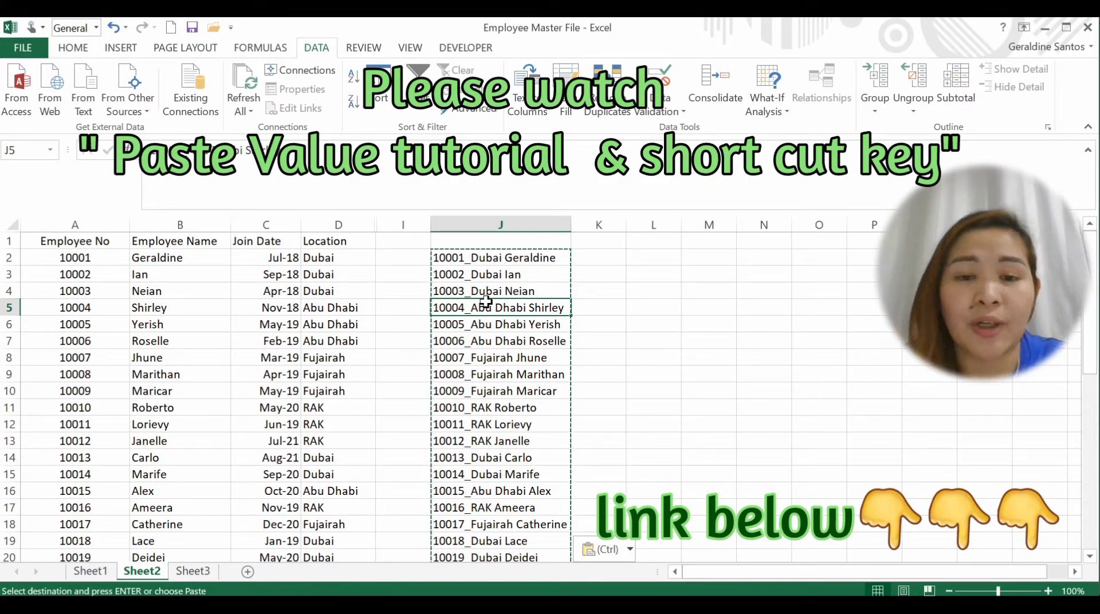
{"action": "key", "text": "Up"}
{"action": "key", "text": "Up"}
{"action": "key", "text": "Up"}
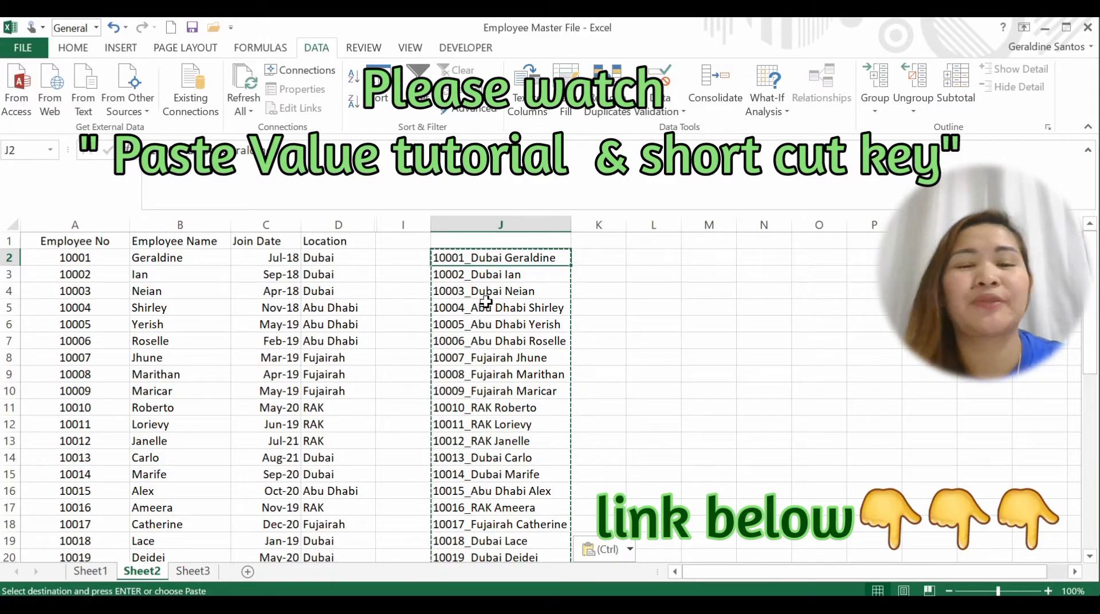
{"action": "key", "text": "Escape"}
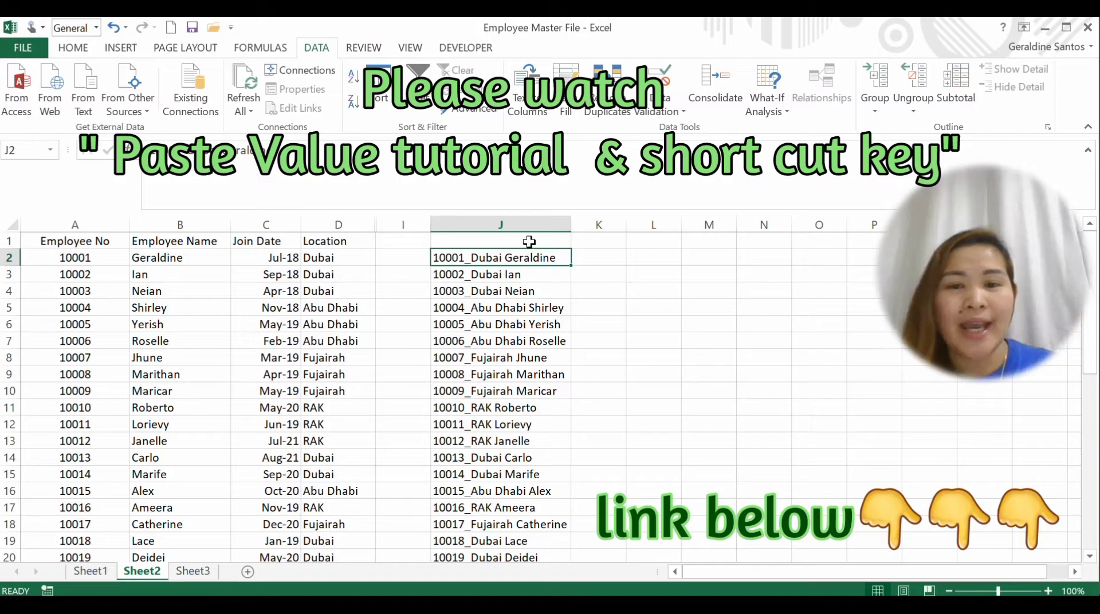
{"action": "left_click", "coordinate": [525, 236]}
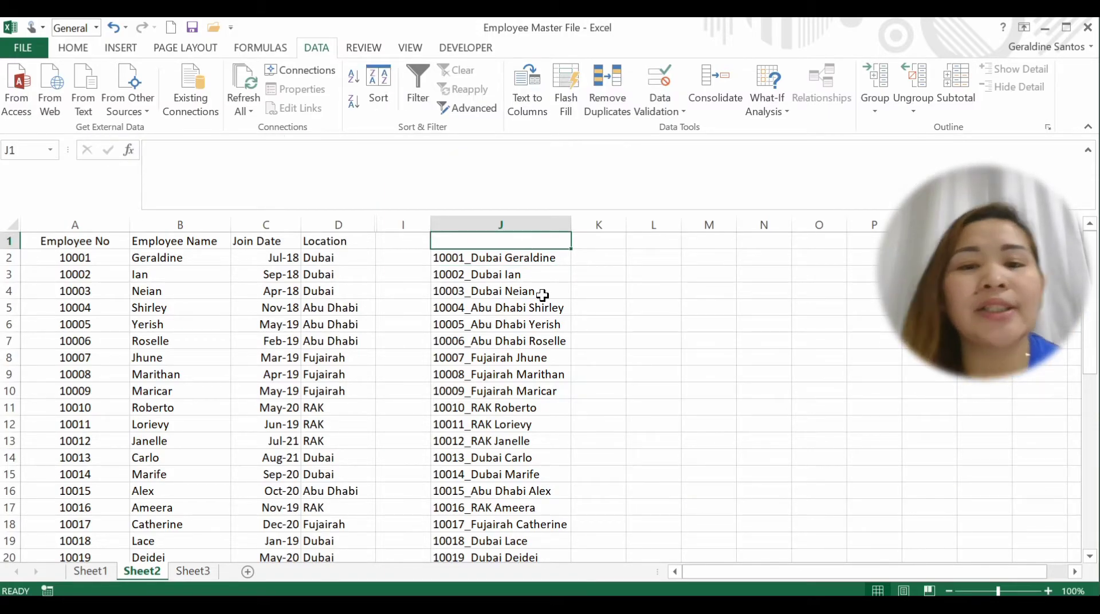
{"action": "left_click", "coordinate": [561, 258]}
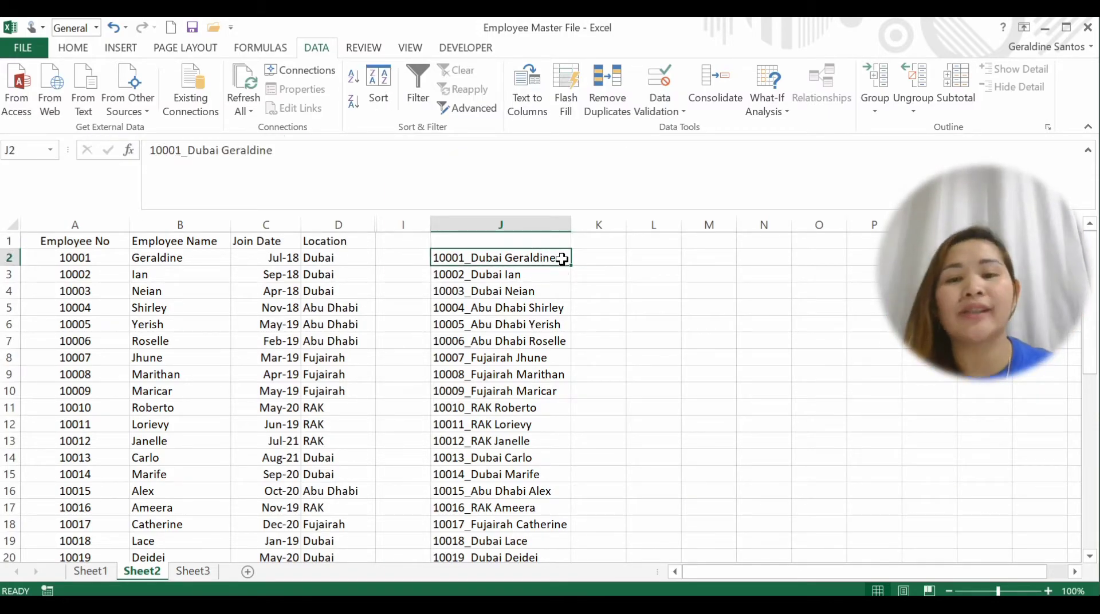
{"action": "left_click", "coordinate": [651, 263]}
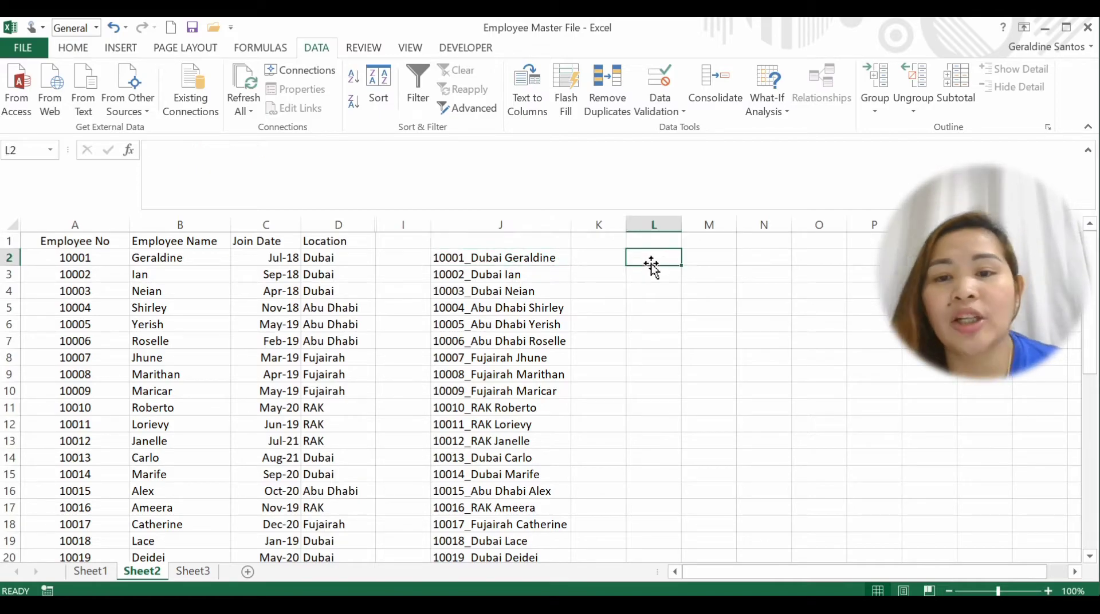
- Split J2:J31 in place with Text to Columns as Delimited, entering an underscore as the Other delimiter
{"action": "left_click", "coordinate": [563, 260]}
{"action": "key", "text": "ctrl+shift+Down"}
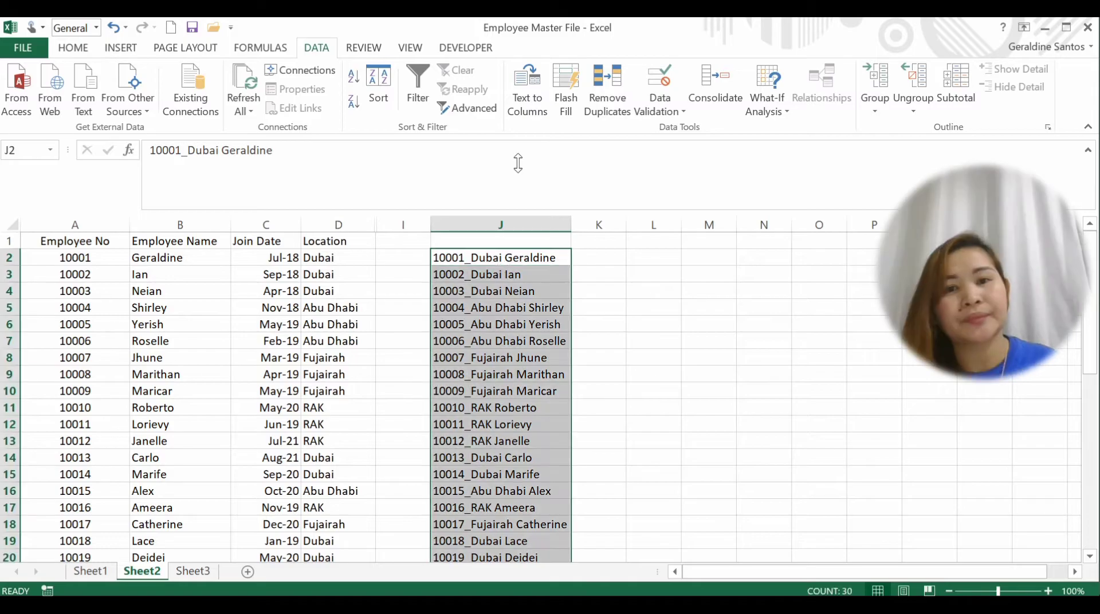
{"action": "left_click", "coordinate": [527, 62]}
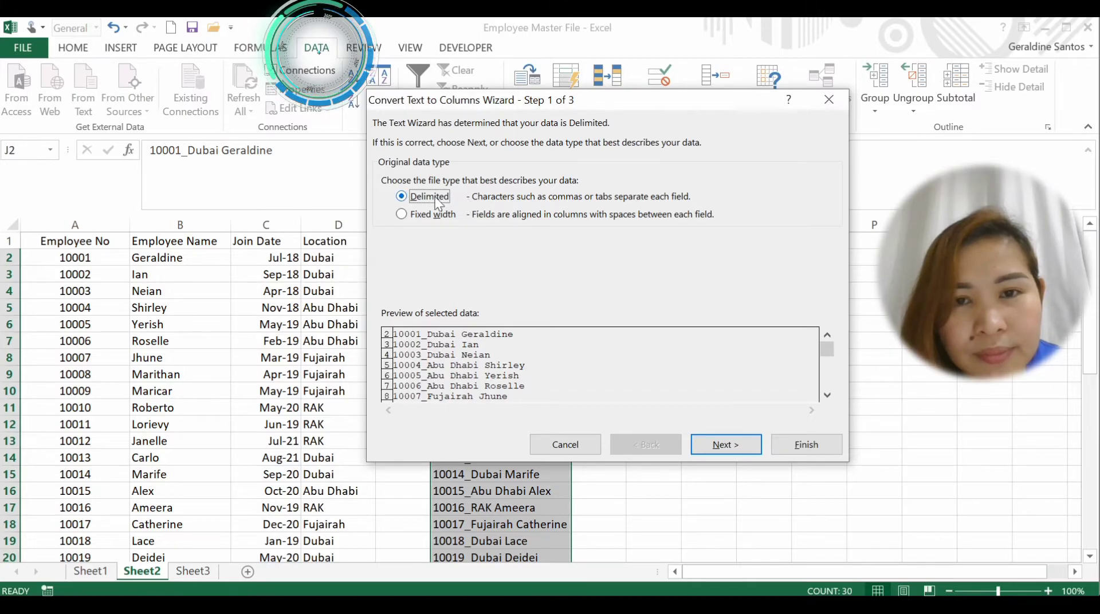
{"action": "left_click", "coordinate": [741, 443]}
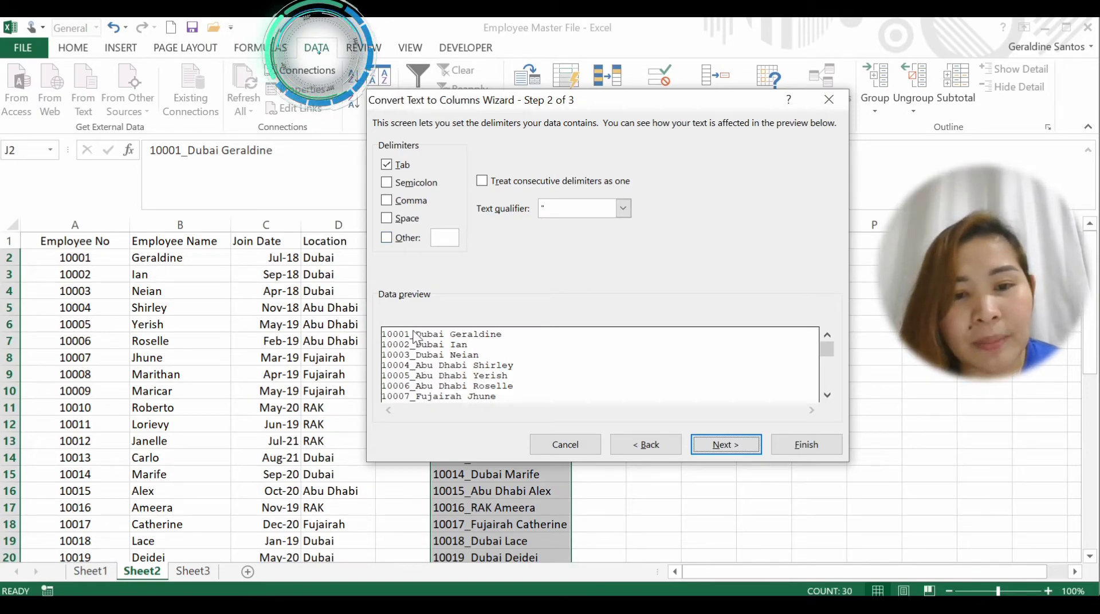
{"action": "left_click", "coordinate": [445, 240]}
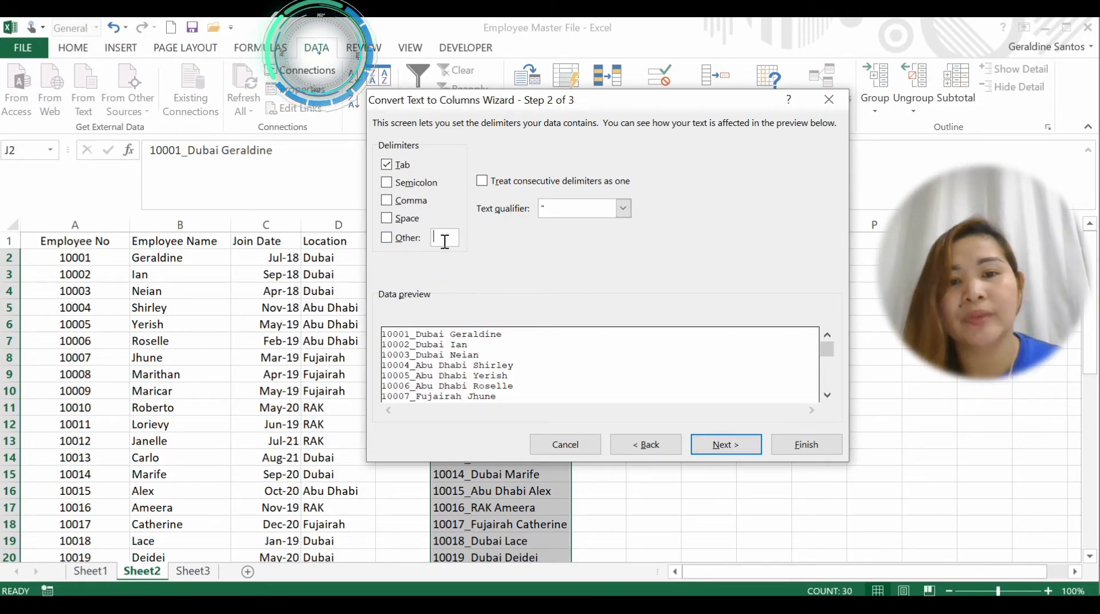
{"action": "type", "text": "_"}
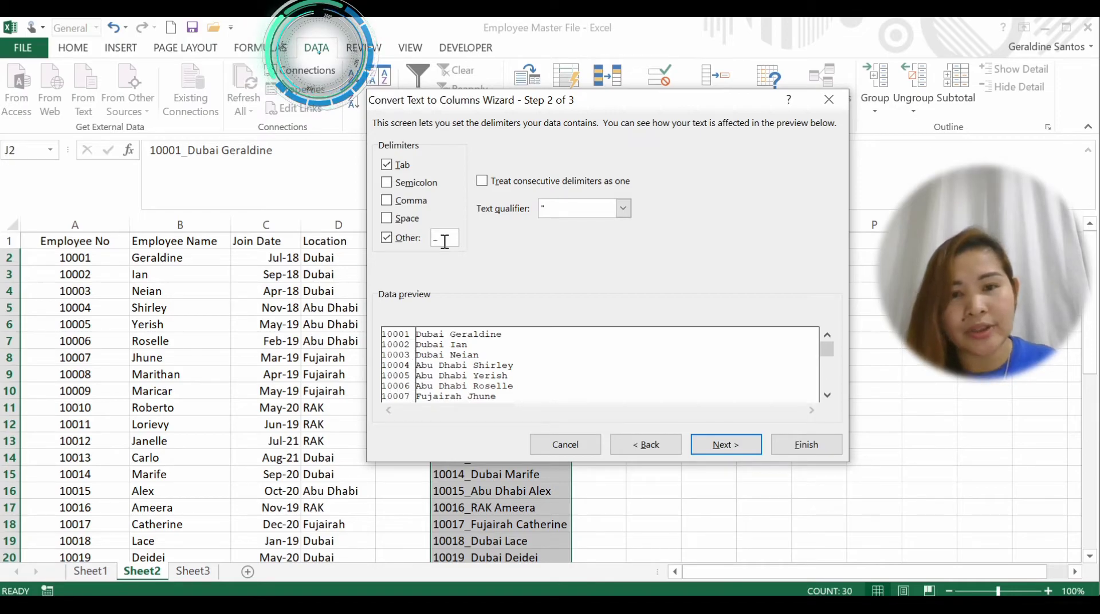
{"action": "left_click", "coordinate": [737, 452]}
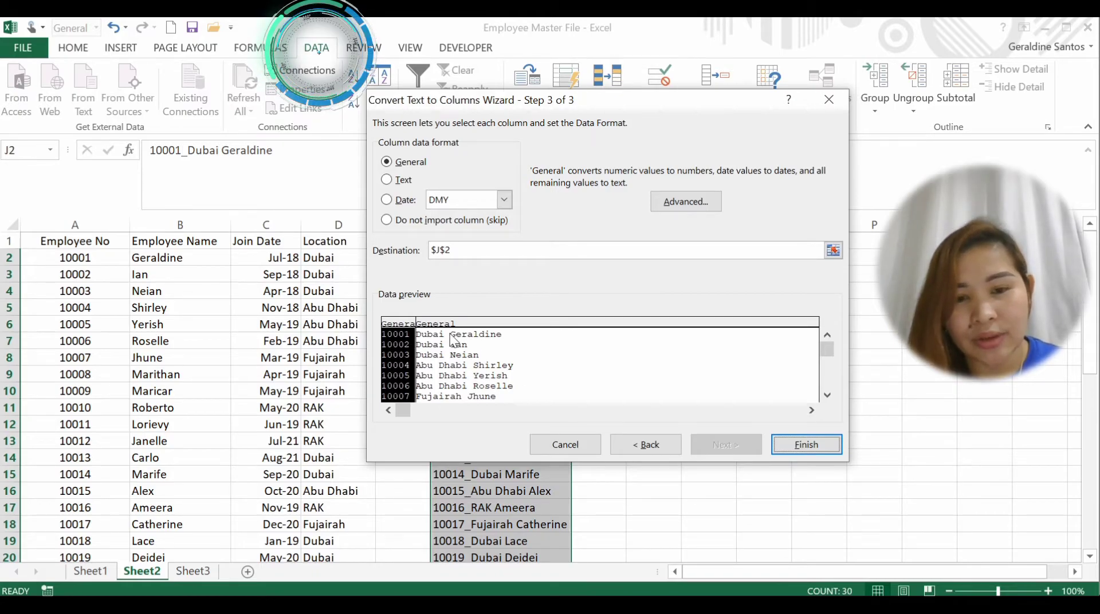
{"action": "left_click", "coordinate": [802, 444]}
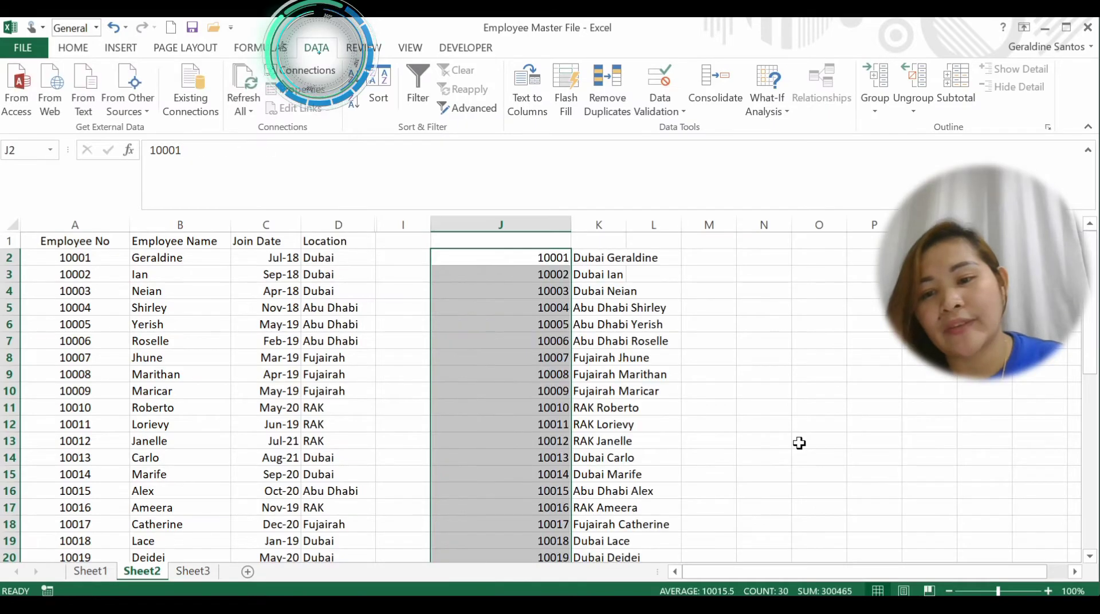
- Widen column K, then undo both the widening and the split of column J
{"action": "left_click", "coordinate": [642, 289]}
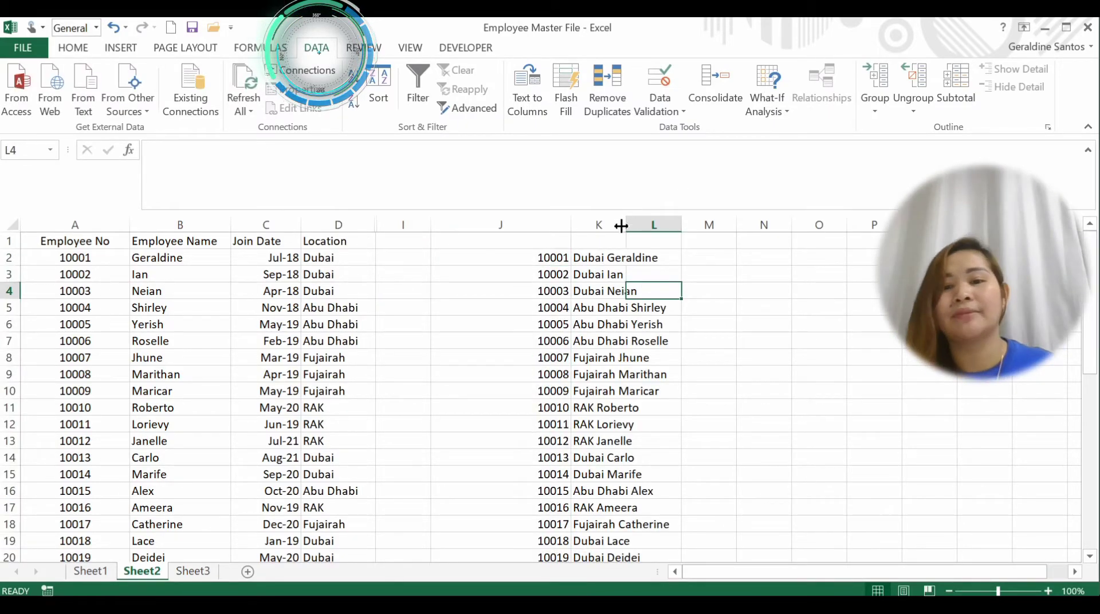
{"action": "left_click_drag", "start_coordinate": [621, 226], "coordinate": [728, 226]}
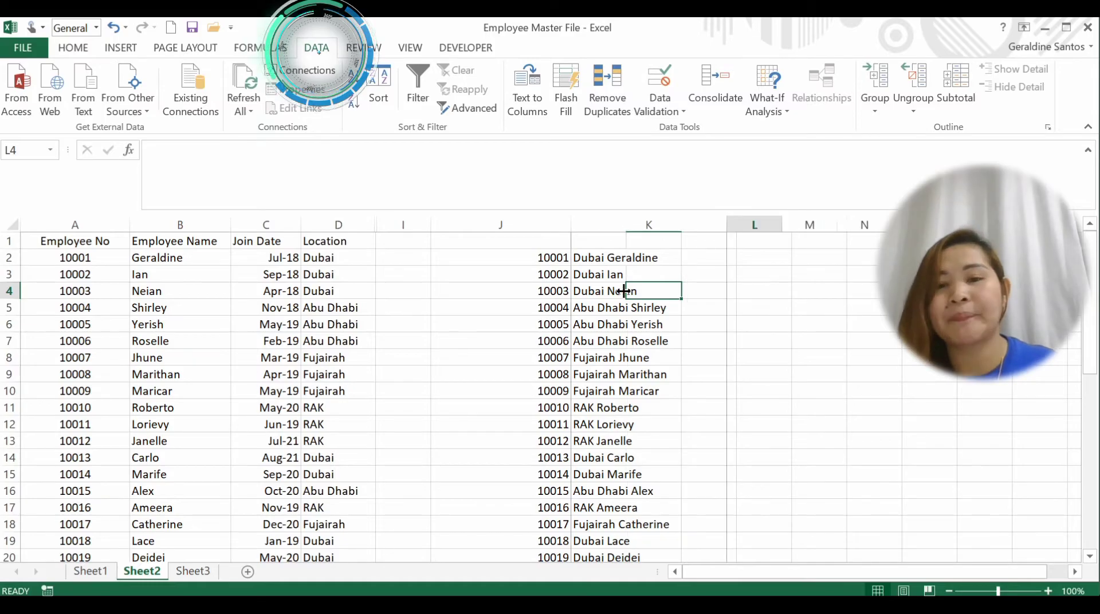
{"action": "left_click", "coordinate": [532, 321]}
{"action": "key", "text": "ctrl+z"}
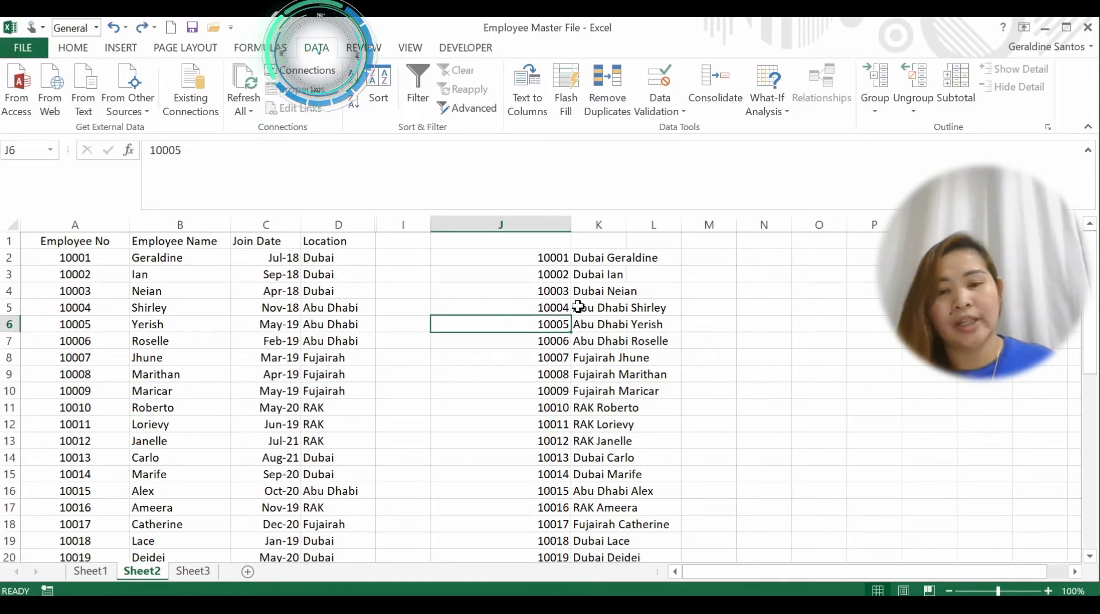
{"action": "key", "text": "ctrl+z"}
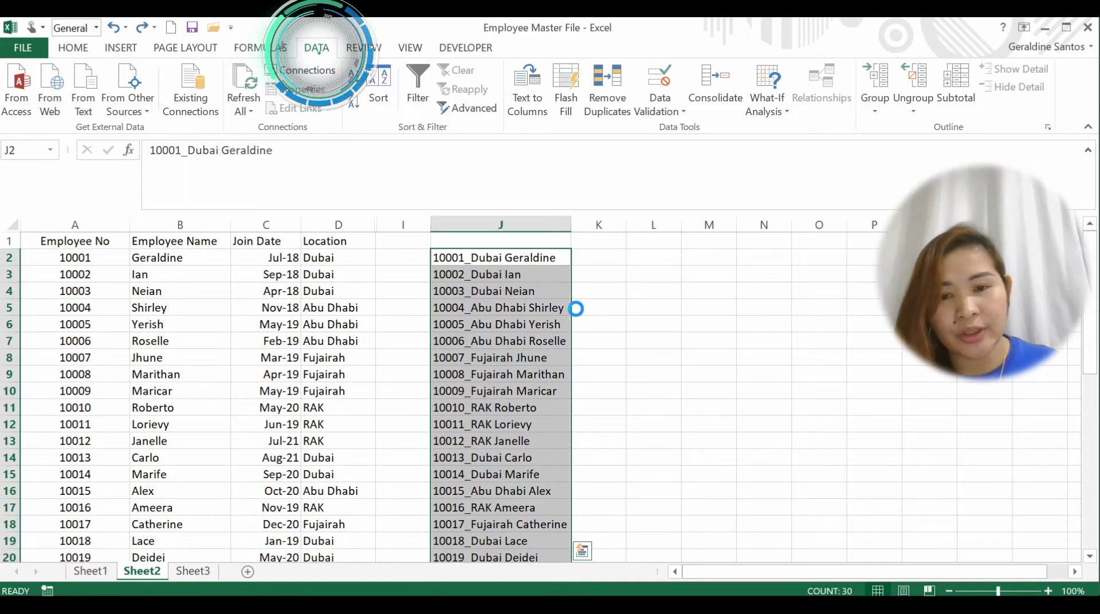
- Copy the combined texts in J2:J31 to L2 and widen column L to fit them
{"action": "key", "text": "ctrl+c"}
{"action": "left_click", "coordinate": [648, 257]}
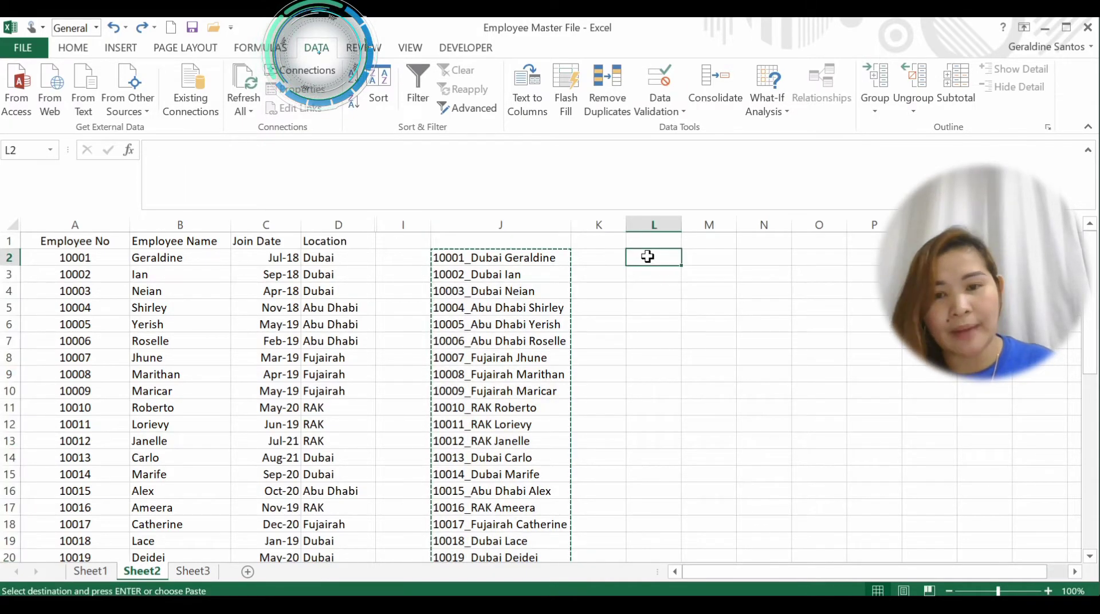
{"action": "key", "text": "ctrl+v"}
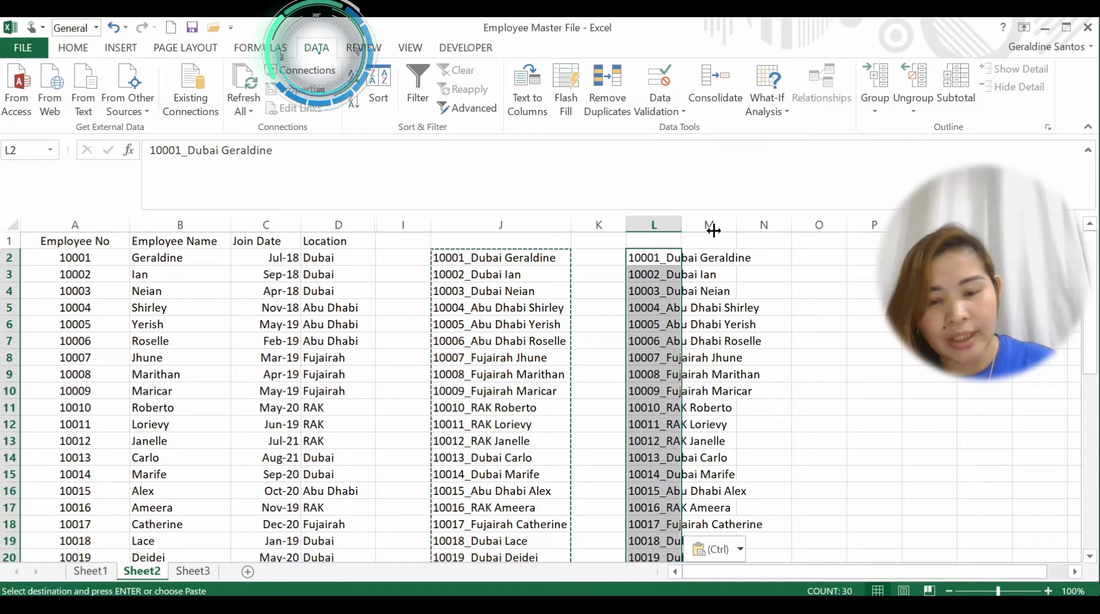
{"action": "left_click_drag", "start_coordinate": [713, 231], "coordinate": [777, 229]}
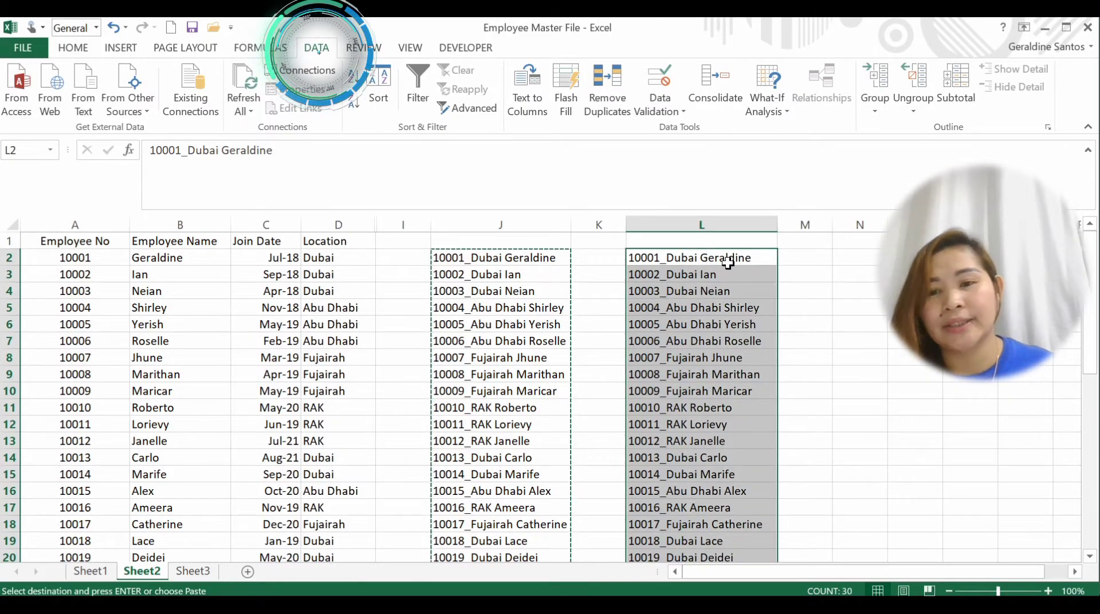
- Split the copied texts in column L with Text to Columns as Delimited, using an underscore as the Other delimiter
{"action": "left_click", "coordinate": [532, 108]}
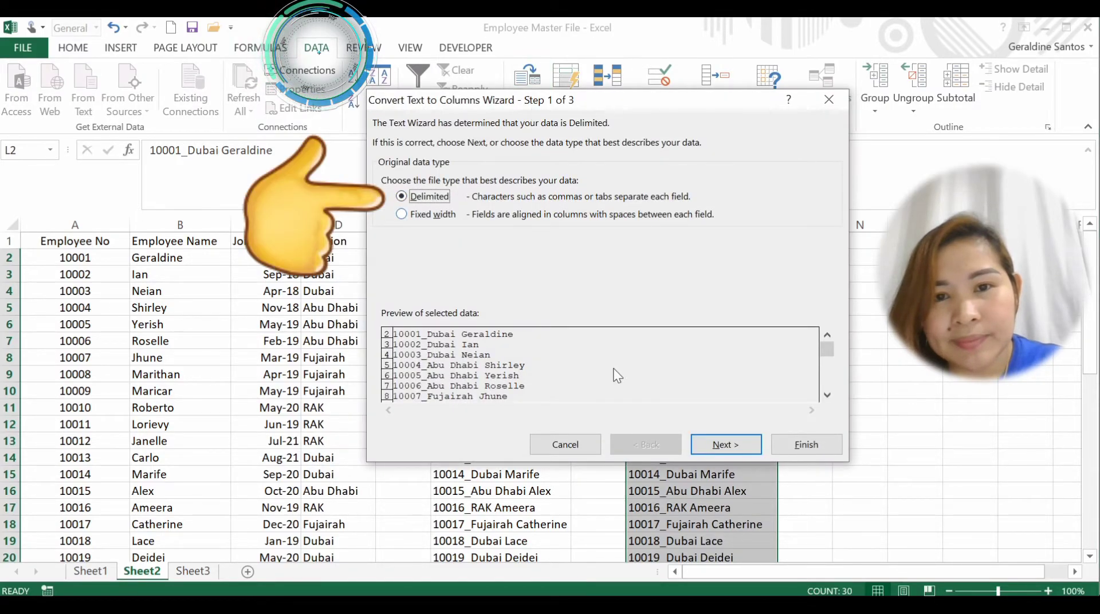
{"action": "left_click", "coordinate": [736, 443]}
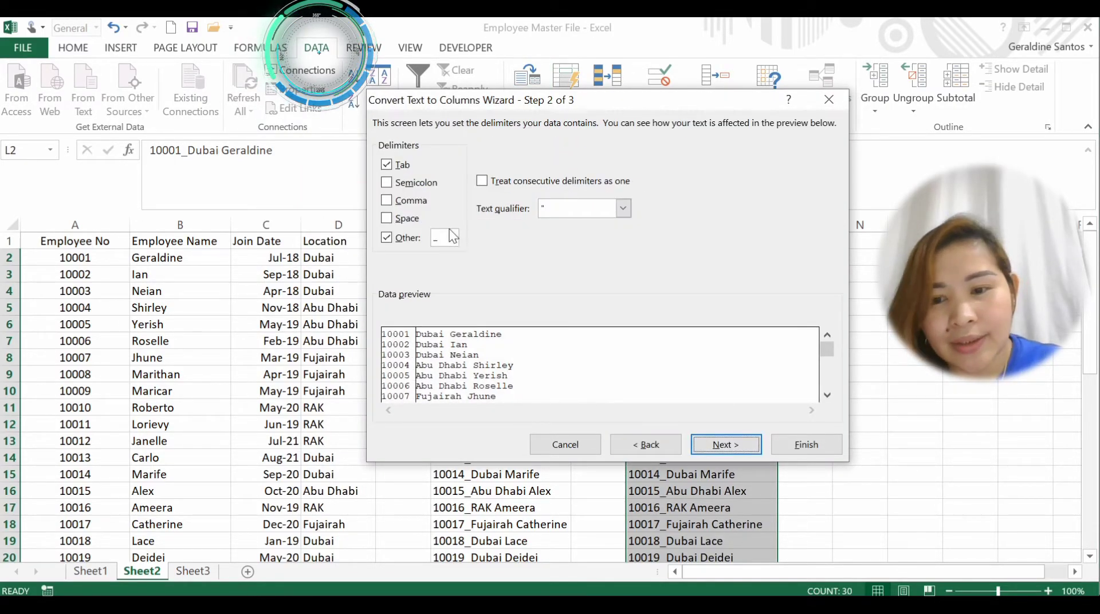
{"action": "left_click", "coordinate": [450, 237]}
{"action": "key", "text": "BackSpace"}
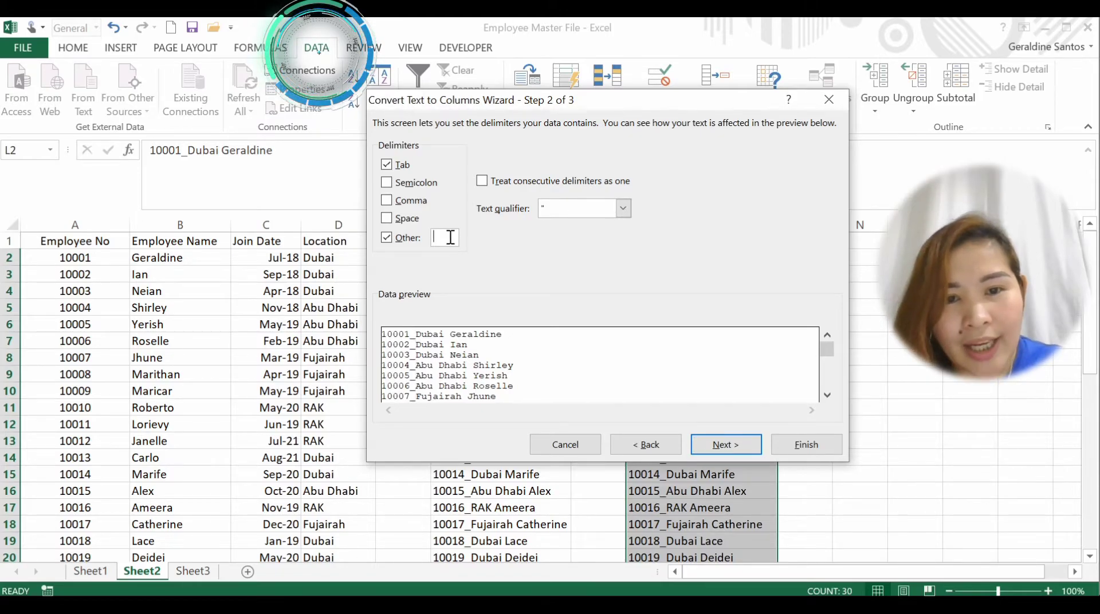
{"action": "type", "text": "_"}
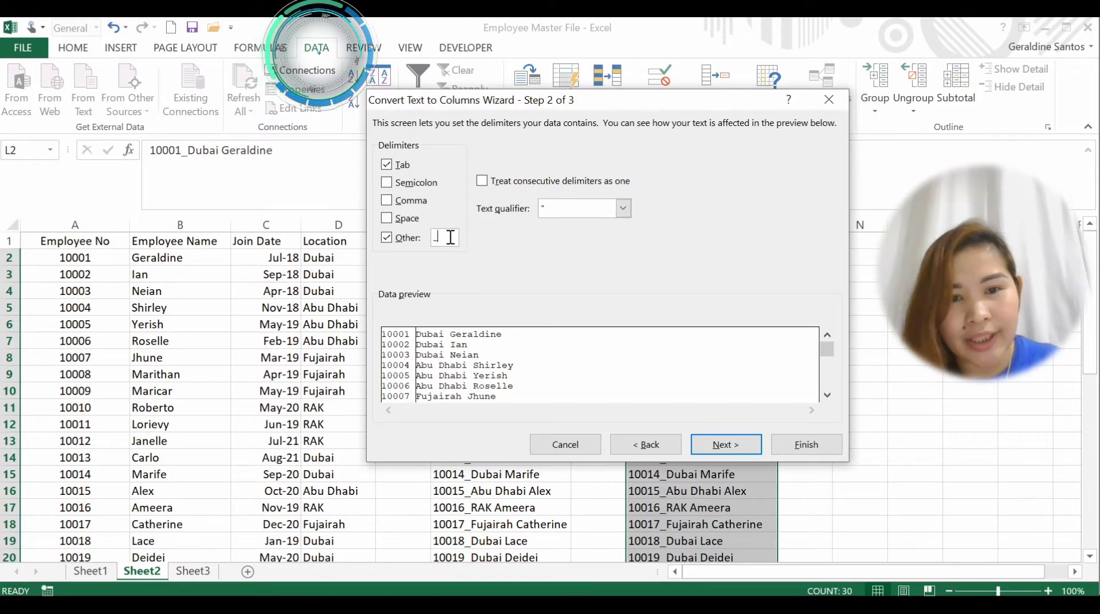
{"action": "left_click", "coordinate": [716, 446]}
{"action": "left_click", "coordinate": [825, 447]}
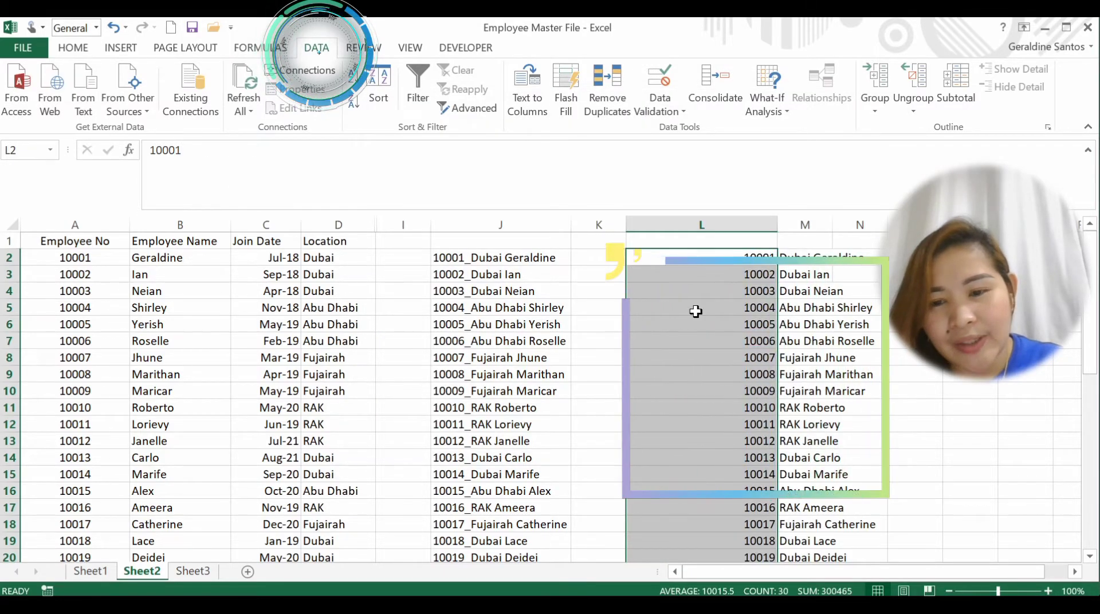
- Widen column M to fit the location and name texts and narrow column L to fit the employee numbers
{"action": "left_click", "coordinate": [708, 341]}
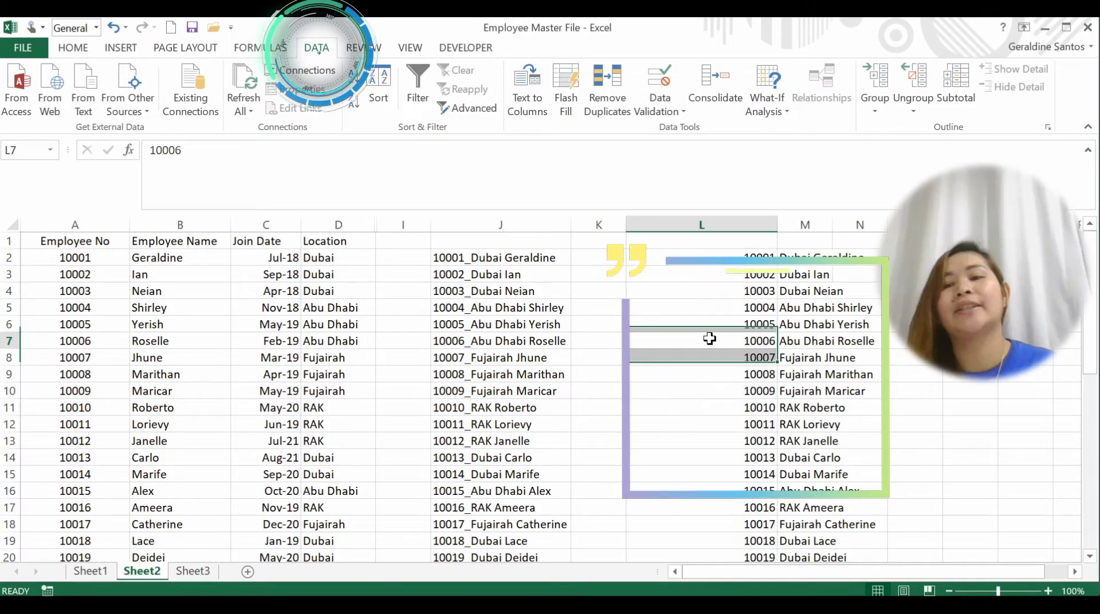
{"action": "left_click", "coordinate": [828, 336]}
{"action": "left_click_drag", "start_coordinate": [833, 225], "coordinate": [901, 235]}
{"action": "left_click_drag", "start_coordinate": [777, 224], "coordinate": [699, 234]}
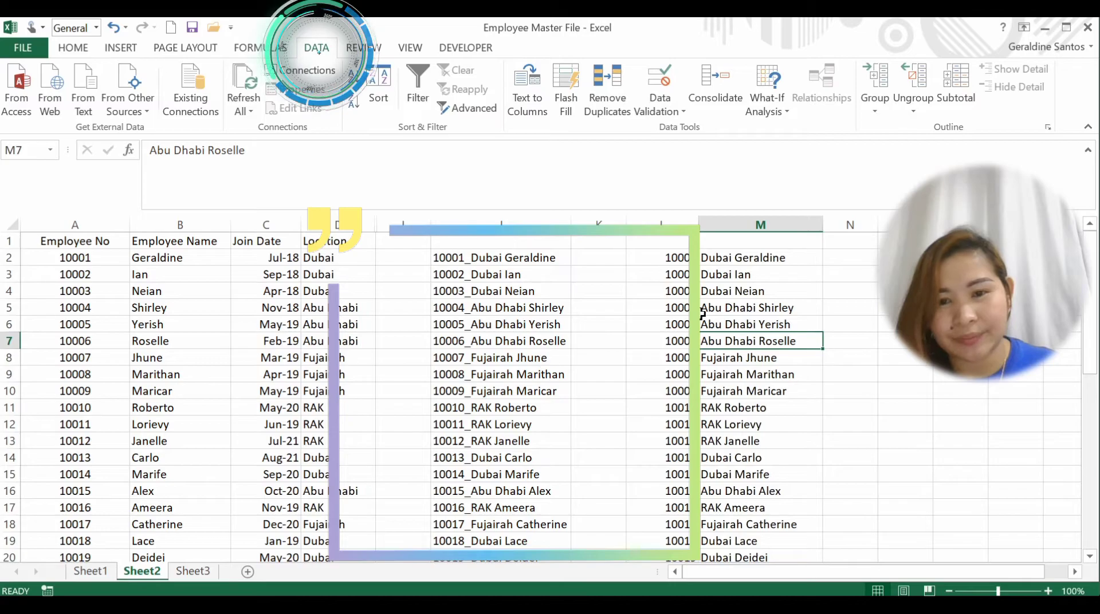
- Split M2:M31 with Text to Columns as Delimited, enabling the Space delimiter, turning off Other and keeping destination $M$2
{"action": "left_click", "coordinate": [769, 271]}
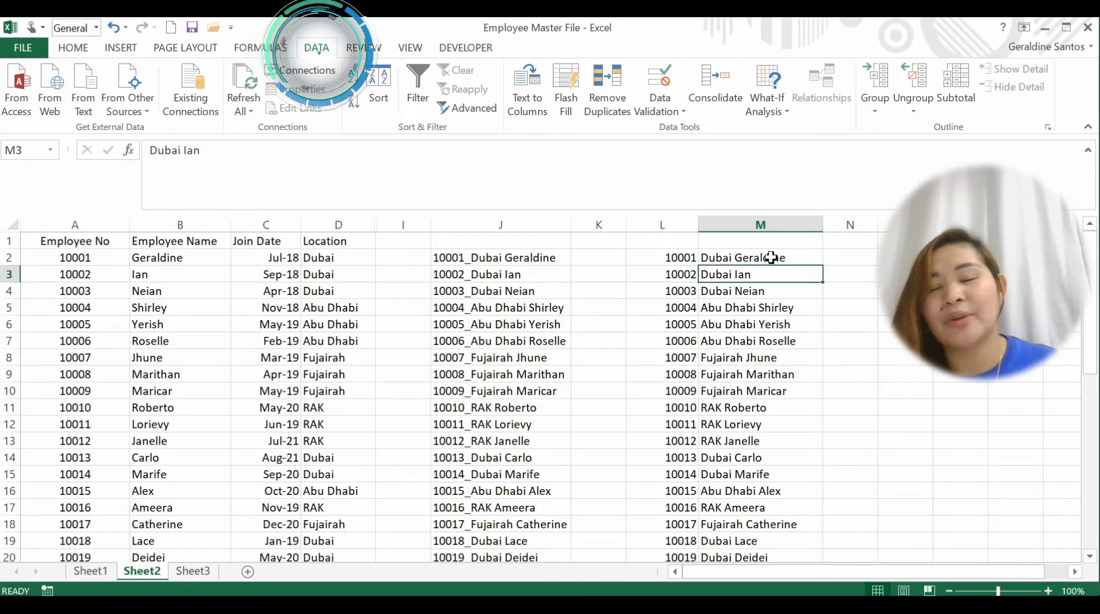
{"action": "left_click", "coordinate": [771, 257]}
{"action": "key", "text": "ctrl+shift+Down"}
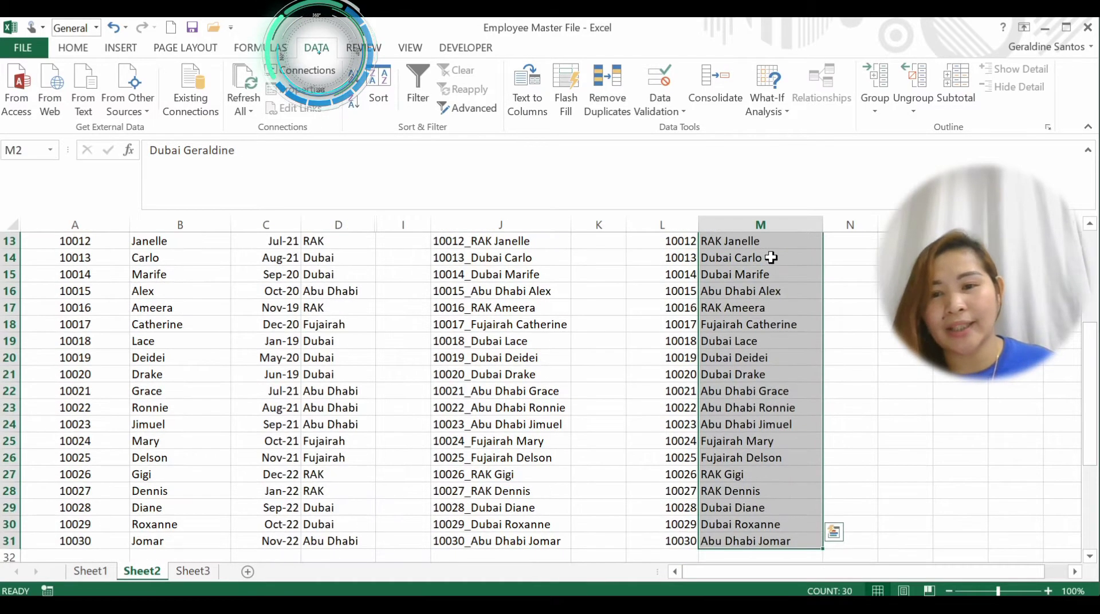
{"action": "left_click", "coordinate": [517, 100]}
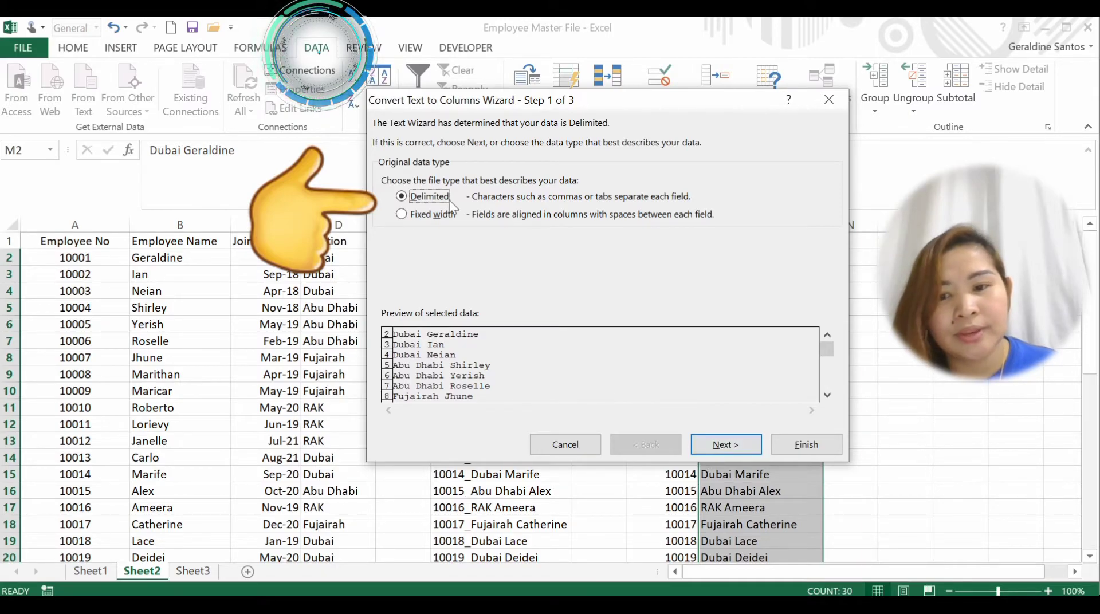
{"action": "left_click", "coordinate": [737, 442]}
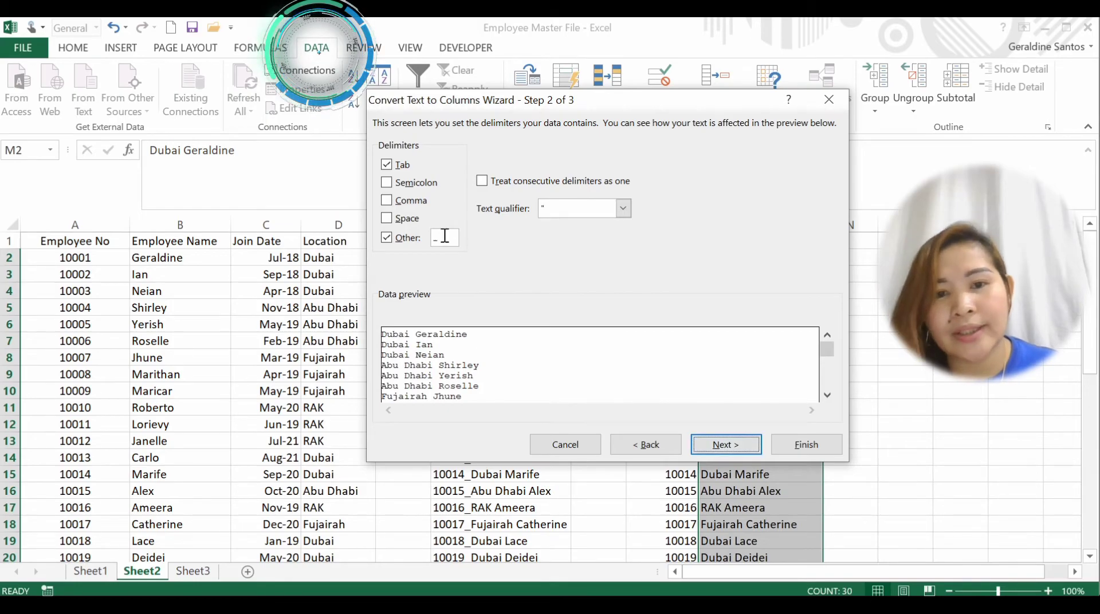
{"action": "left_click", "coordinate": [393, 222]}
{"action": "left_click", "coordinate": [392, 241]}
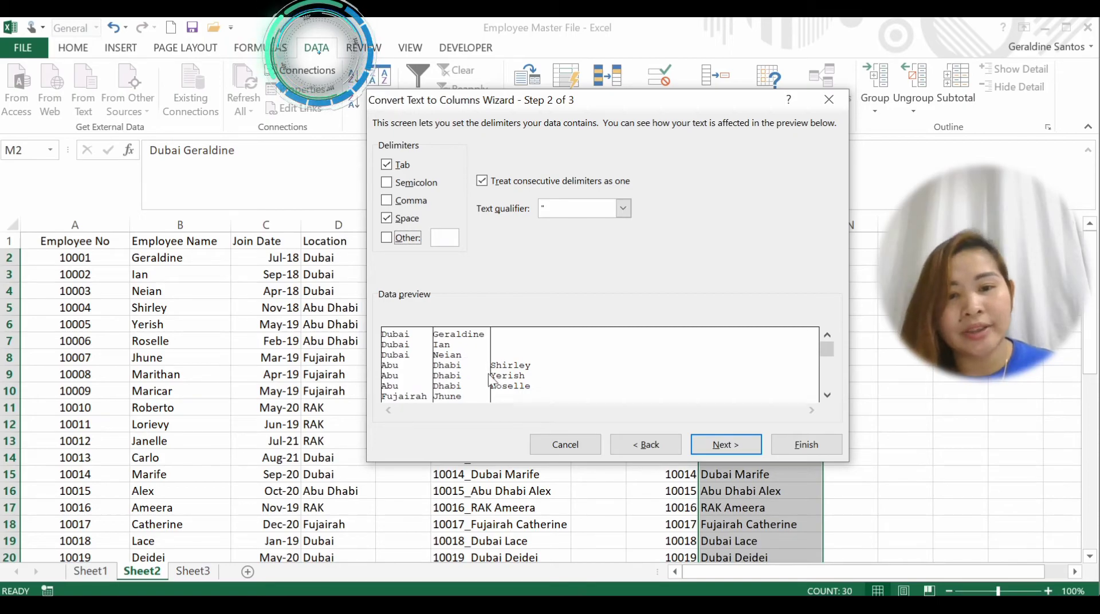
{"action": "left_click", "coordinate": [725, 444]}
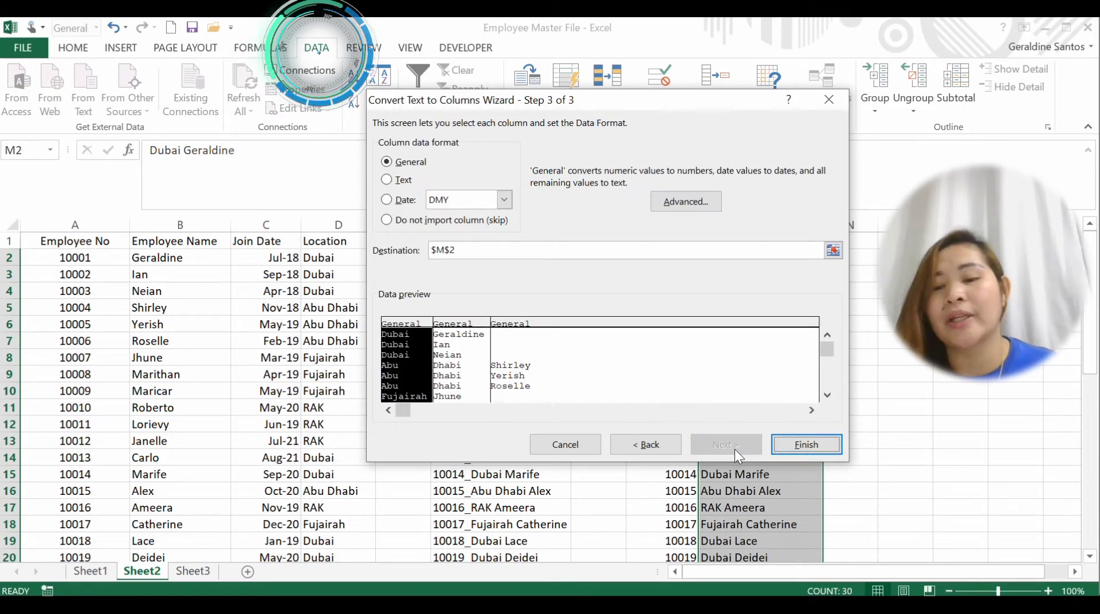
{"action": "left_click", "coordinate": [806, 445]}
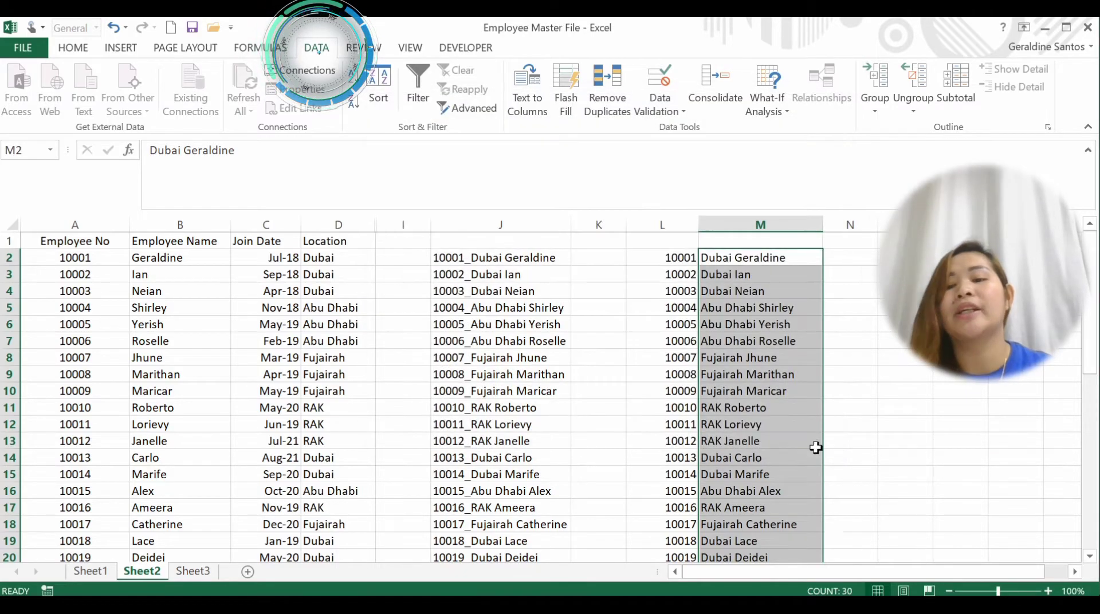
- Narrow column M to fit and compare how one-word and two-word locations were split in rows 2 to 7
{"action": "key", "text": "Right"}
{"action": "key", "text": "Right"}
{"action": "key", "text": "Right"}
{"action": "key", "text": "Right"}
{"action": "key", "text": "Right"}
{"action": "key", "text": "Right"}
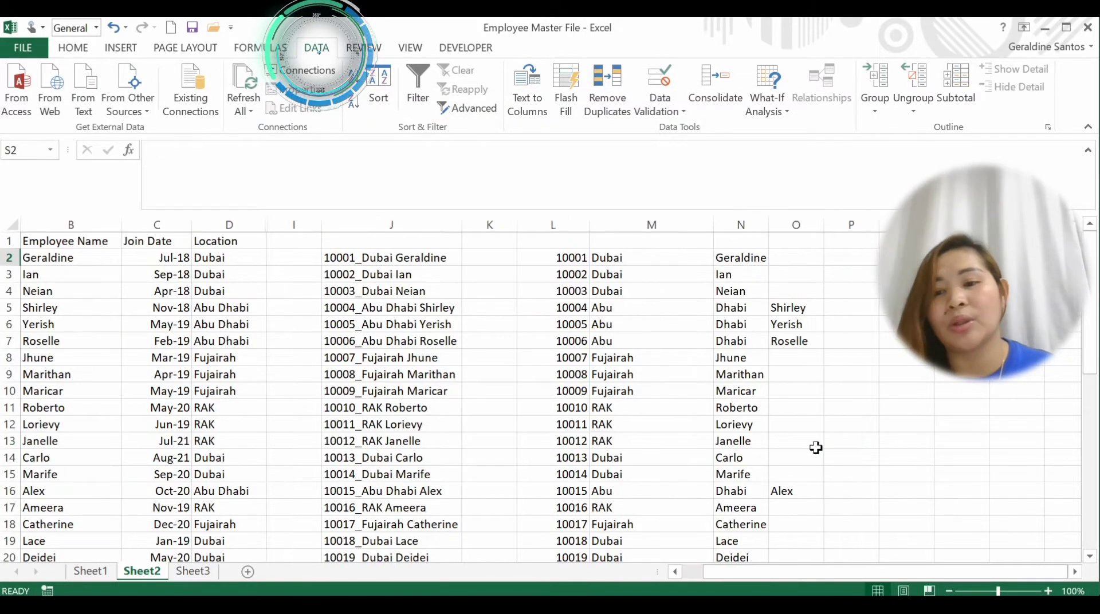
{"action": "left_click_drag", "start_coordinate": [713, 226], "coordinate": [627, 295]}
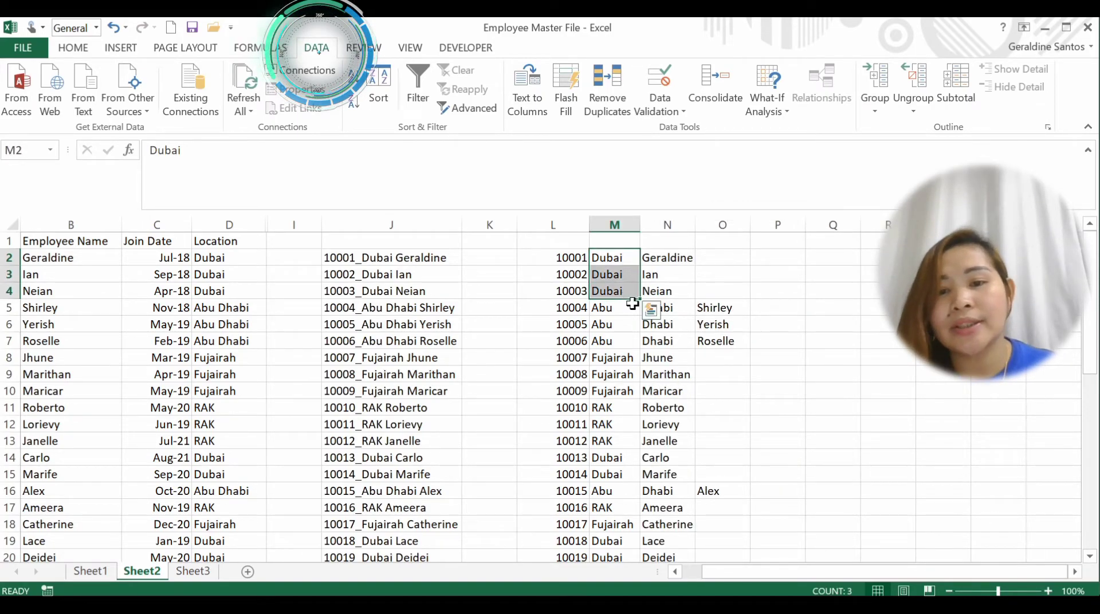
{"action": "left_click", "coordinate": [659, 291], "text": "shift"}
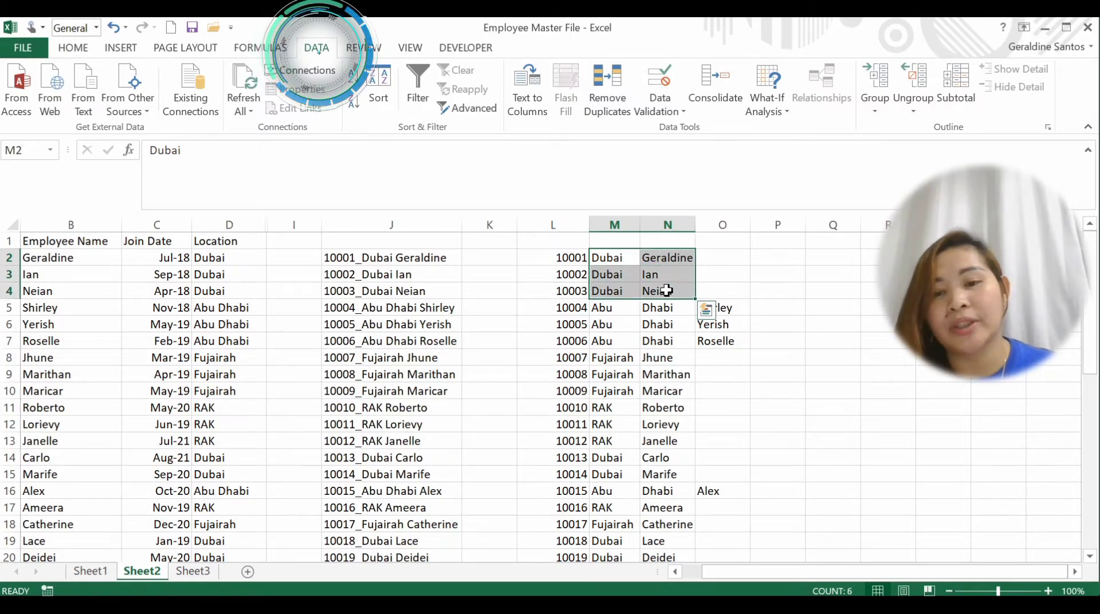
{"action": "left_click_drag", "start_coordinate": [626, 310], "coordinate": [623, 343]}
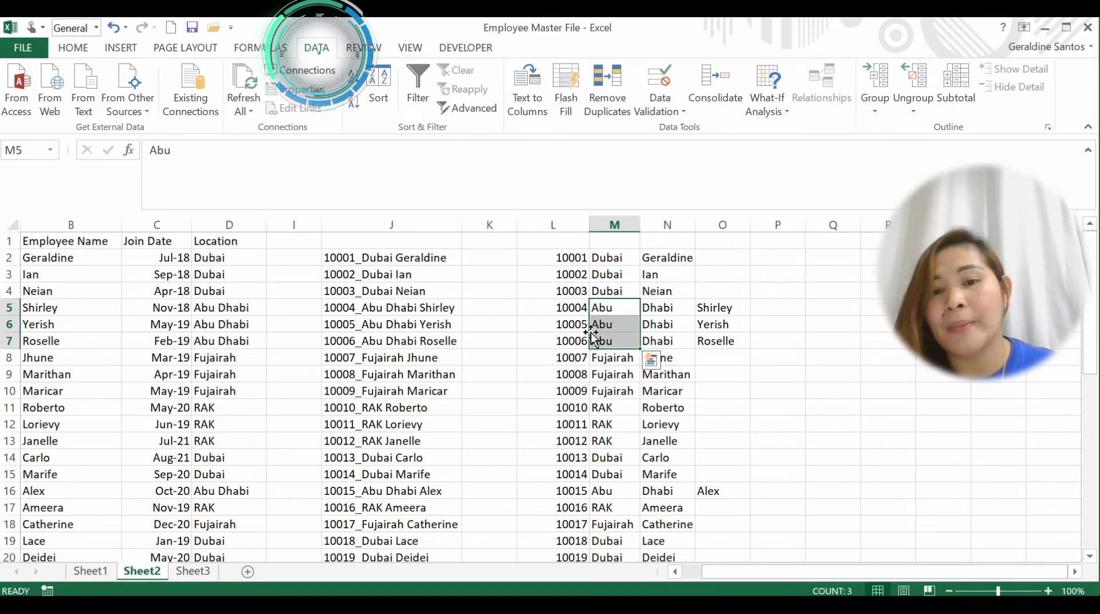
- Compare the combined text in J5 with the split Abu Dhabi entries in M5:O7
{"action": "left_click", "coordinate": [408, 307]}
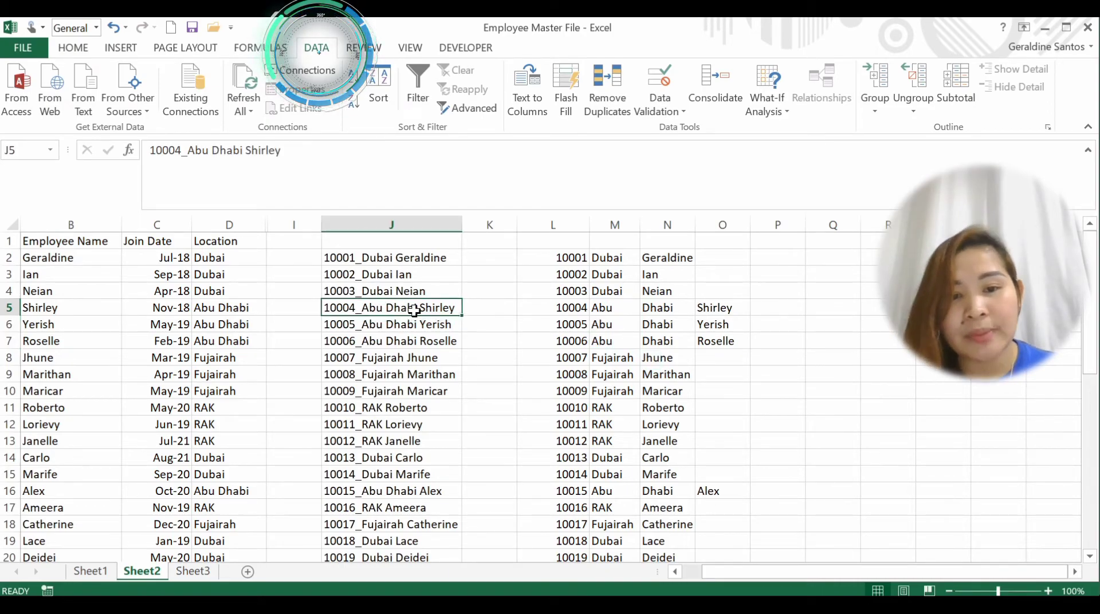
{"action": "left_click_drag", "start_coordinate": [634, 313], "coordinate": [727, 342]}
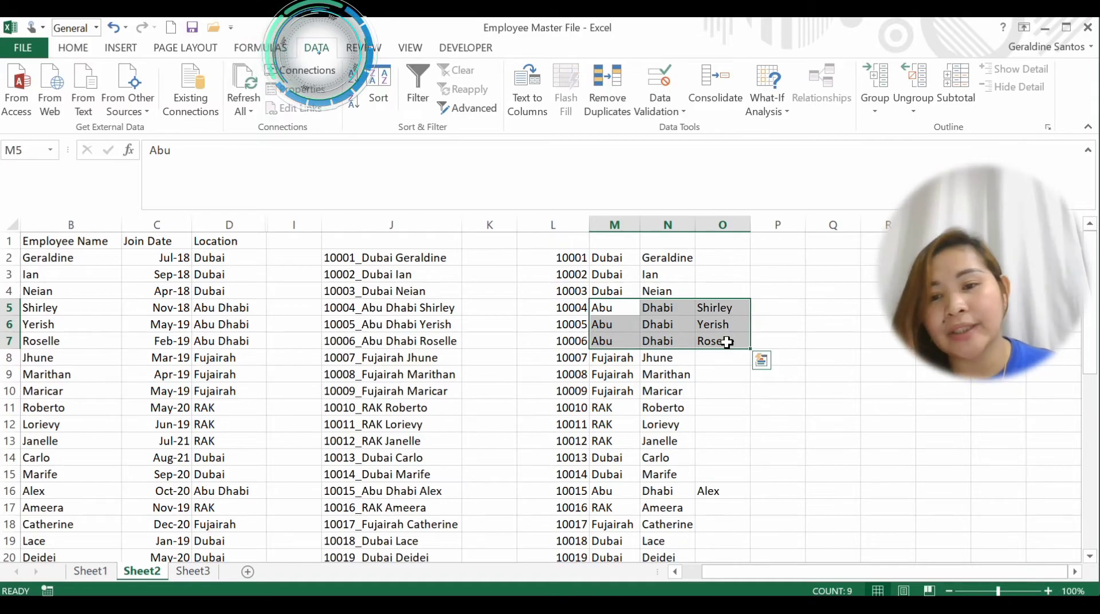
{"action": "left_click", "coordinate": [442, 258]}
{"action": "key", "text": "ctrl+shift+Down"}
{"action": "key", "text": "ctrl+q"}
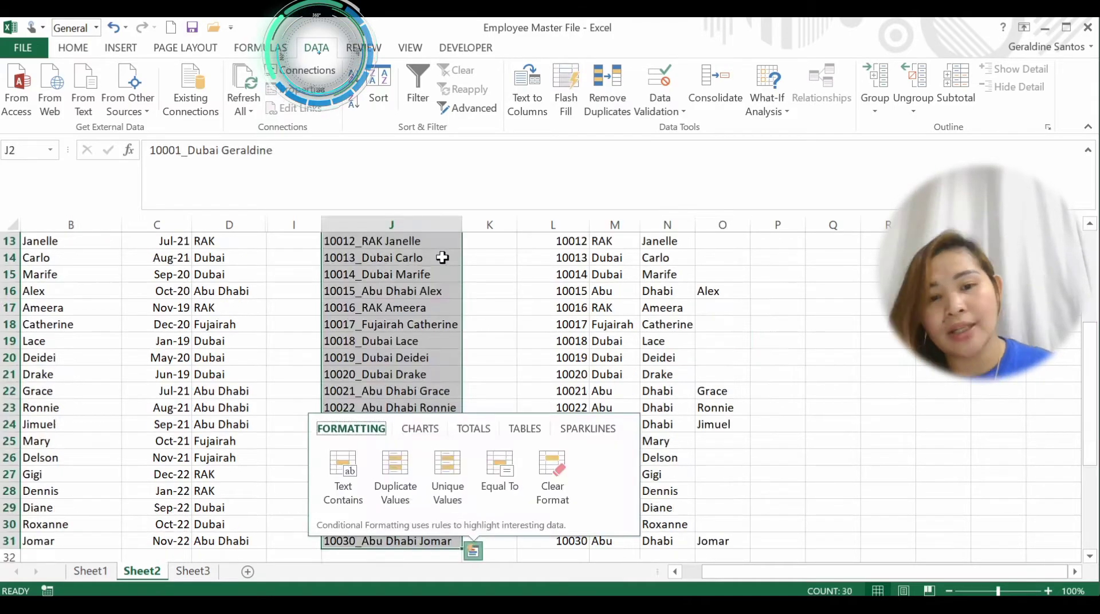
{"action": "left_click", "coordinate": [442, 258]}
{"action": "key", "text": "ctrl+Up"}
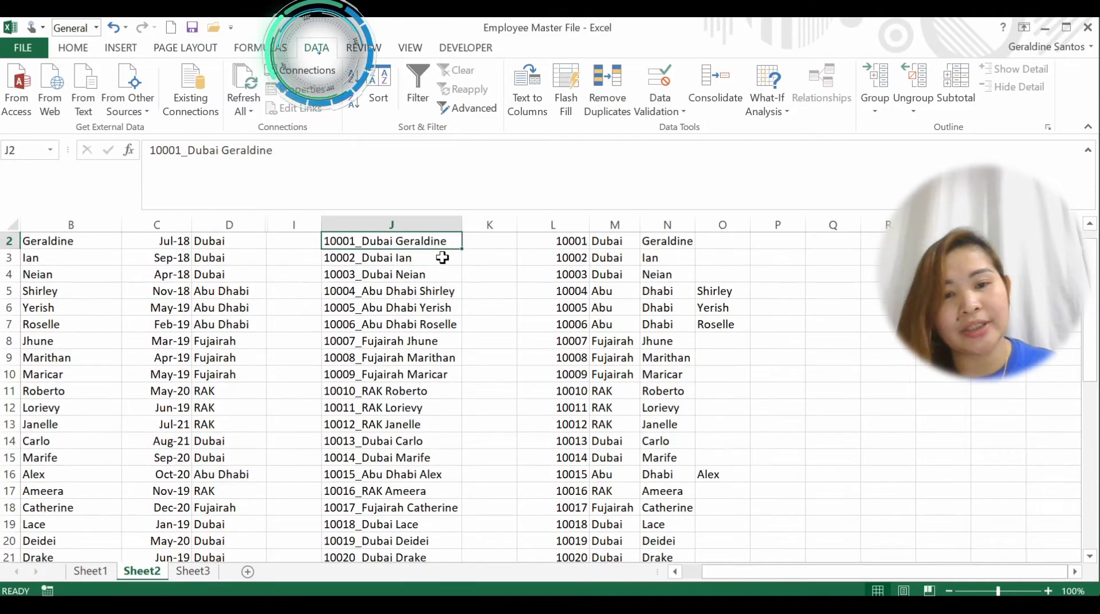
{"action": "scroll", "coordinate": [442, 258], "scroll_direction": "up", "scroll_amount": 1}
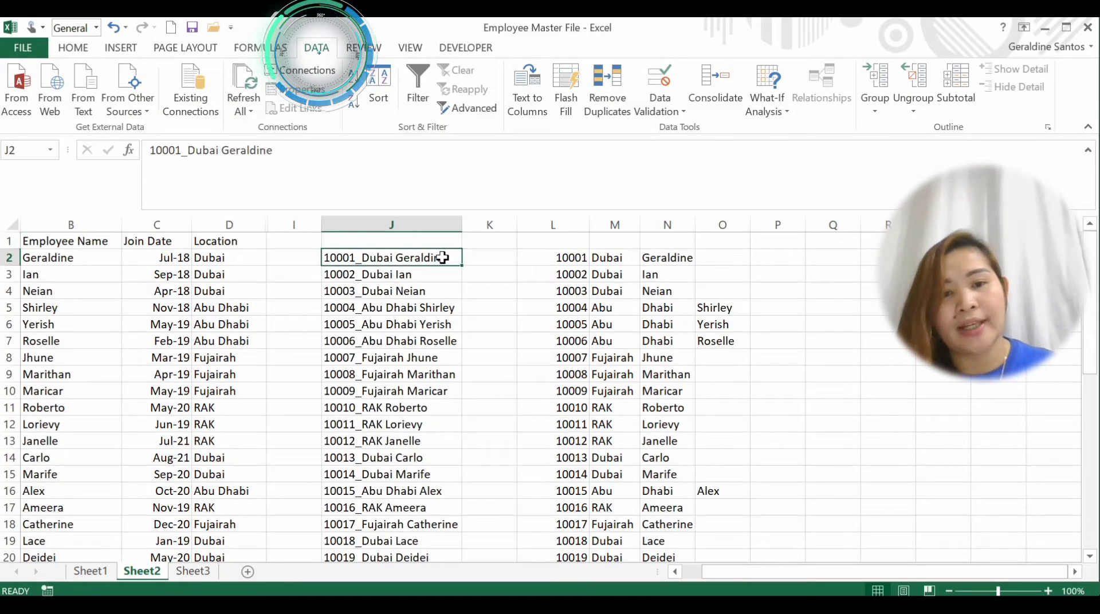
- Copy the combined texts J2:J31 into column Q starting at Q2 and widen column Q to fit them
{"action": "key", "text": "ctrl+shift+Down"}
{"action": "key", "text": "ctrl+c"}
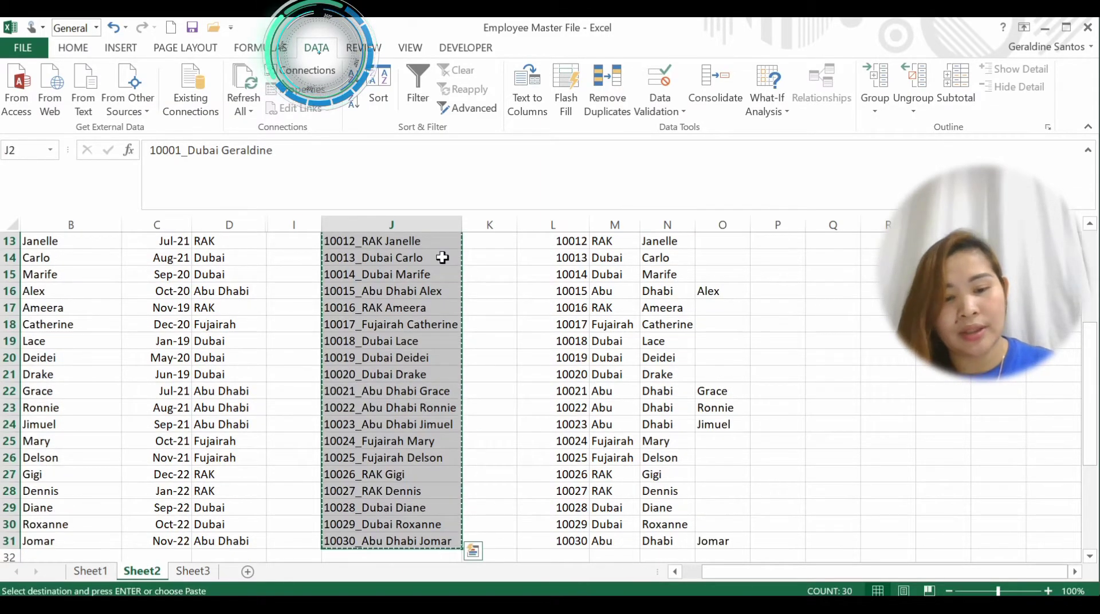
{"action": "key", "text": "Up"}
{"action": "key", "text": "Right"}
{"action": "key", "text": "Right"}
{"action": "key", "text": "Right"}
{"action": "key", "text": "Right"}
{"action": "key", "text": "Right"}
{"action": "key", "text": "Right"}
{"action": "key", "text": "Right"}
{"action": "key", "text": "Right"}
{"action": "key", "text": "Right"}
{"action": "key", "text": "Right"}
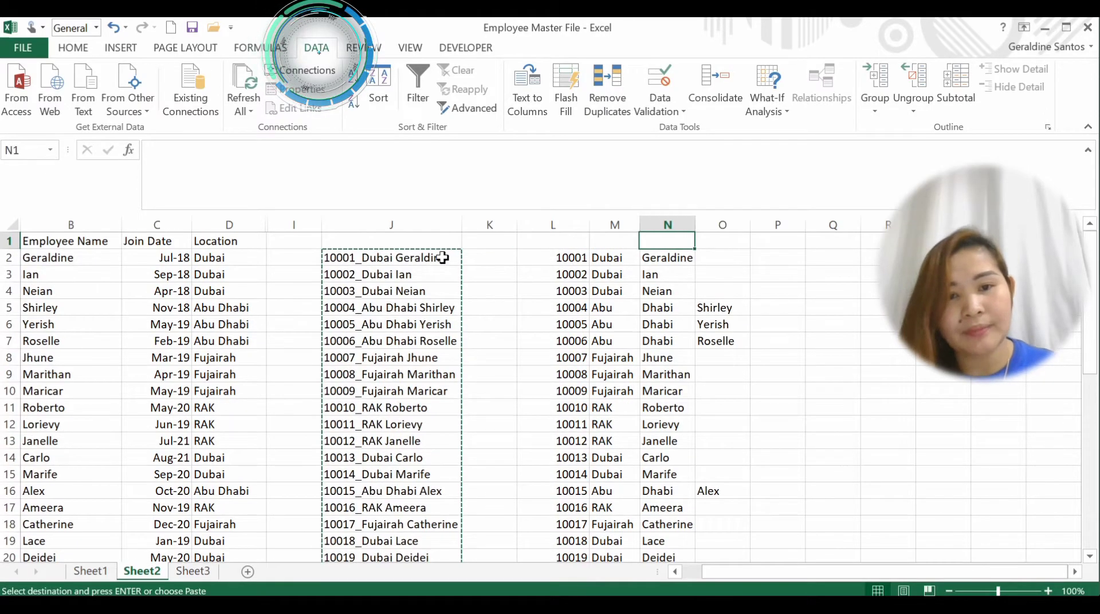
{"action": "key", "text": "Right"}
{"action": "key", "text": "Right"}
{"action": "key", "text": "Right"}
{"action": "key", "text": "Right"}
{"action": "key", "text": "Right"}
{"action": "key", "text": "Right"}
{"action": "key", "text": "Right"}
{"action": "key", "text": "Right"}
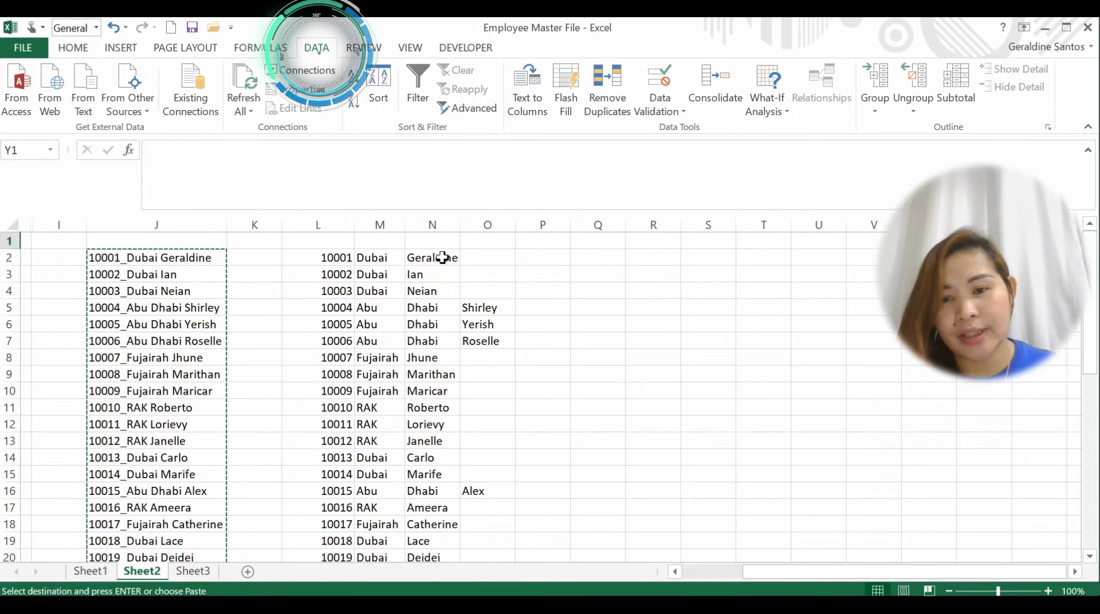
{"action": "left_click", "coordinate": [411, 259]}
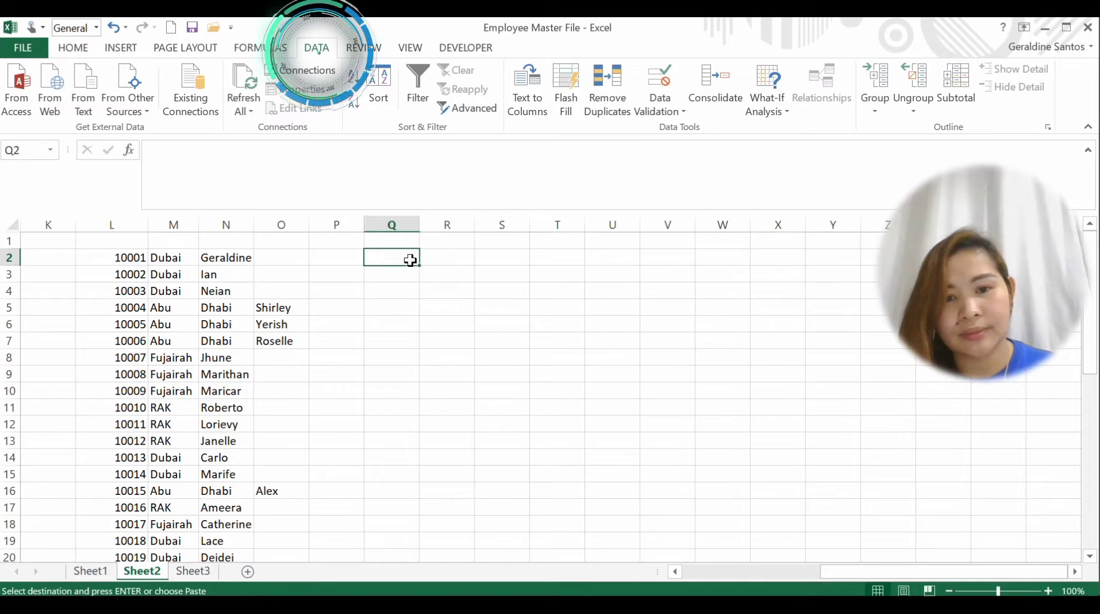
{"action": "key", "text": "ctrl+shift+Down"}
{"action": "key", "text": "ctrl+v"}
{"action": "left_click_drag", "start_coordinate": [419, 224], "coordinate": [532, 231]}
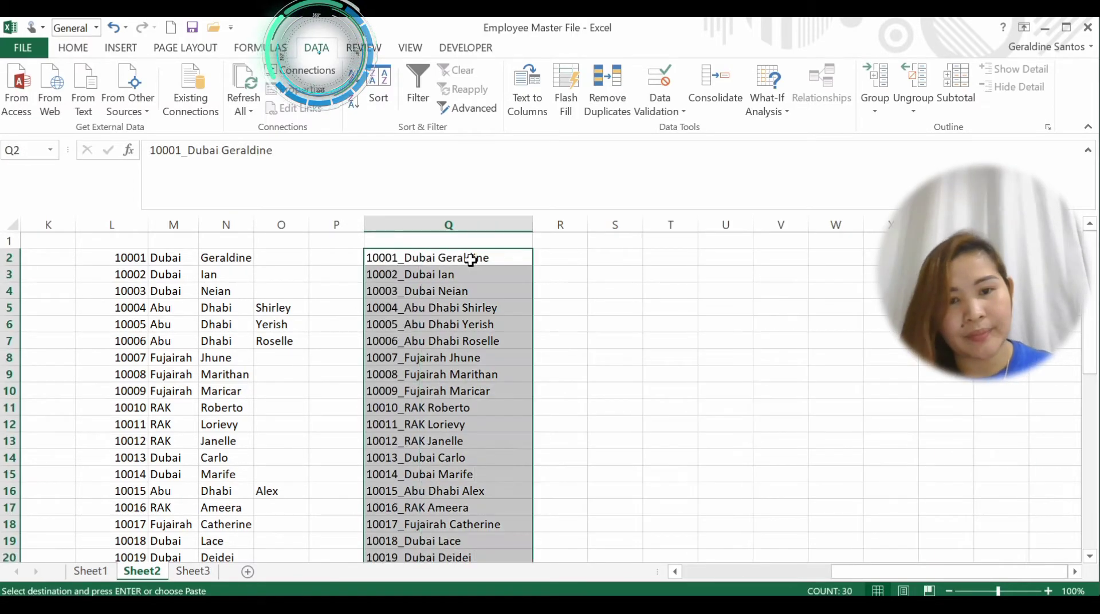
- Split Q2:Q31 with Text to Columns as Delimited, keeping the Space delimiter and adding an underscore as the Other delimiter
{"action": "left_click", "coordinate": [534, 91]}
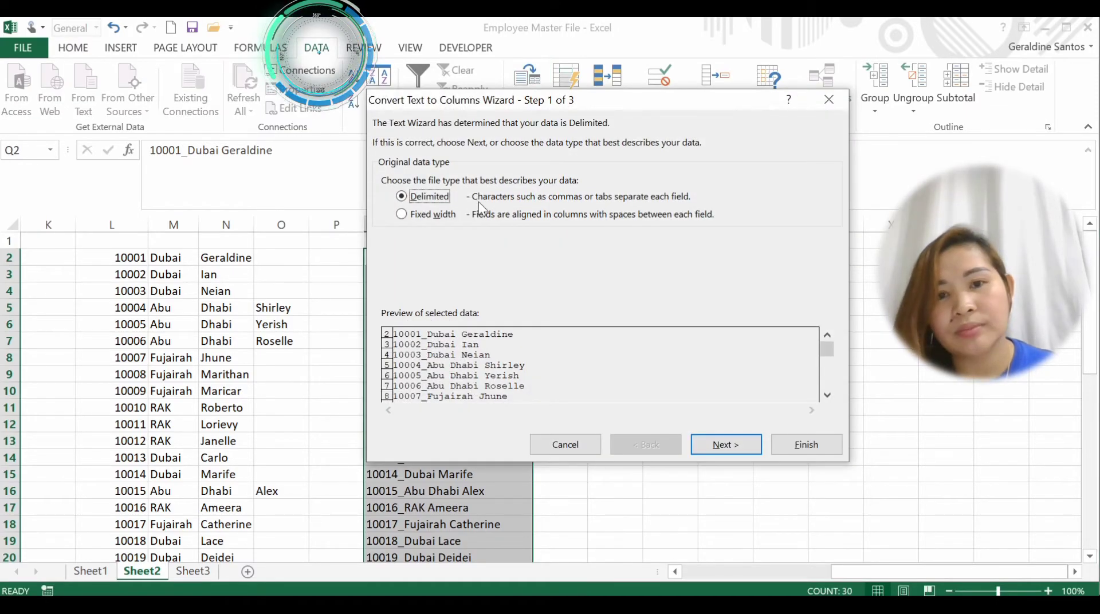
{"action": "left_click", "coordinate": [706, 442]}
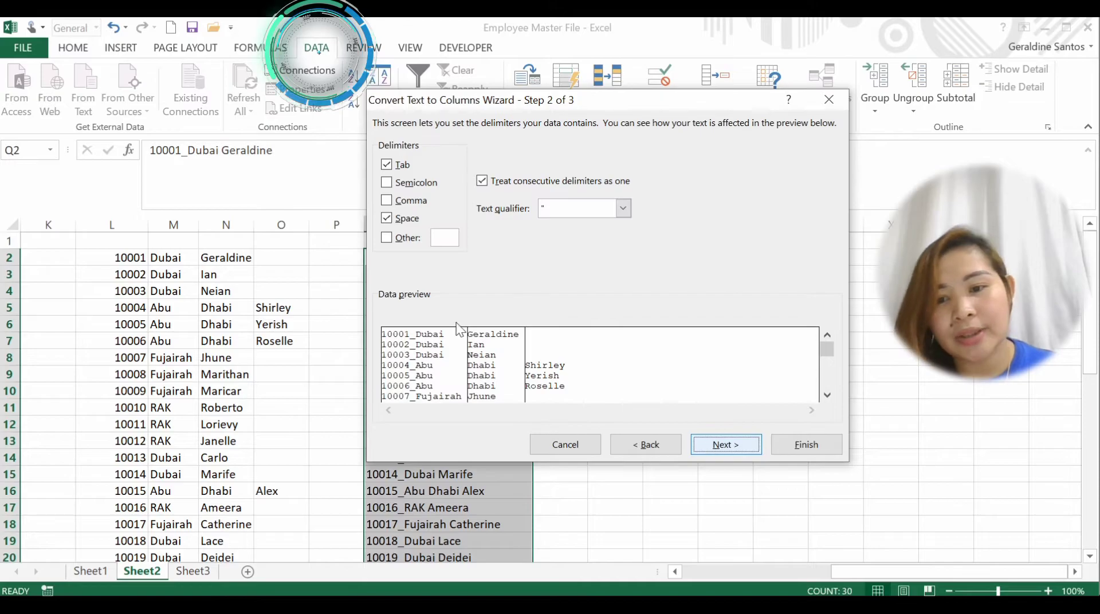
{"action": "left_click", "coordinate": [387, 239]}
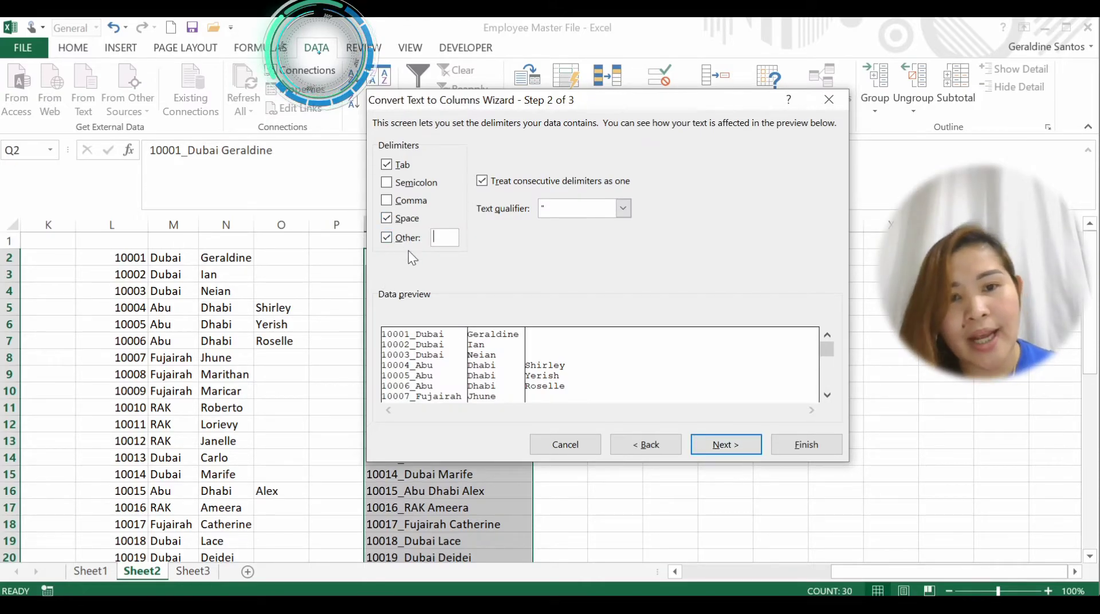
{"action": "type", "text": "_"}
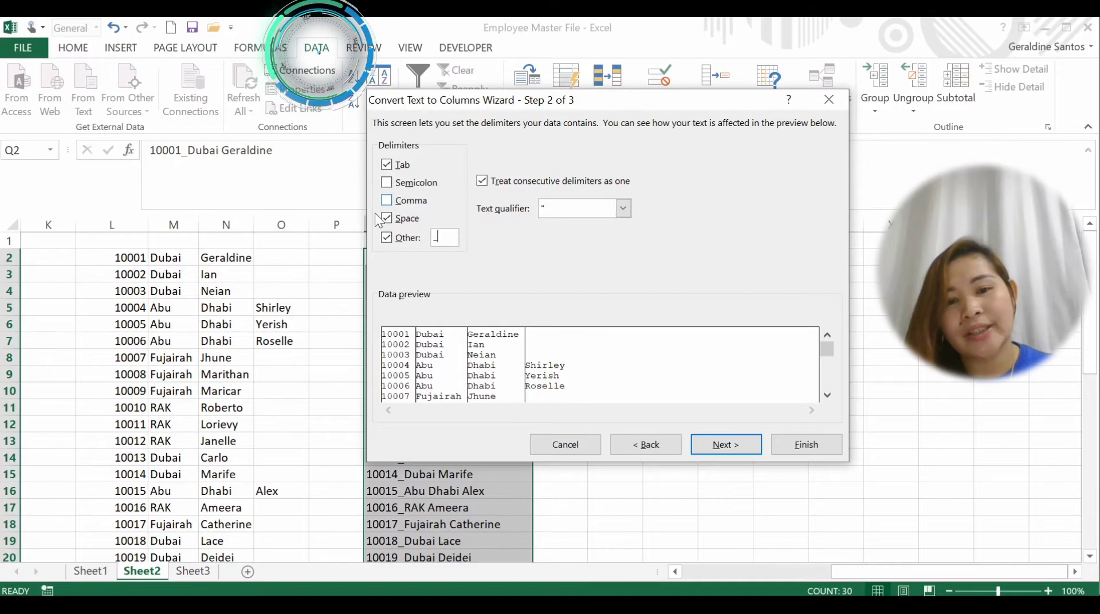
{"action": "left_click", "coordinate": [759, 445]}
{"action": "left_click", "coordinate": [796, 446]}
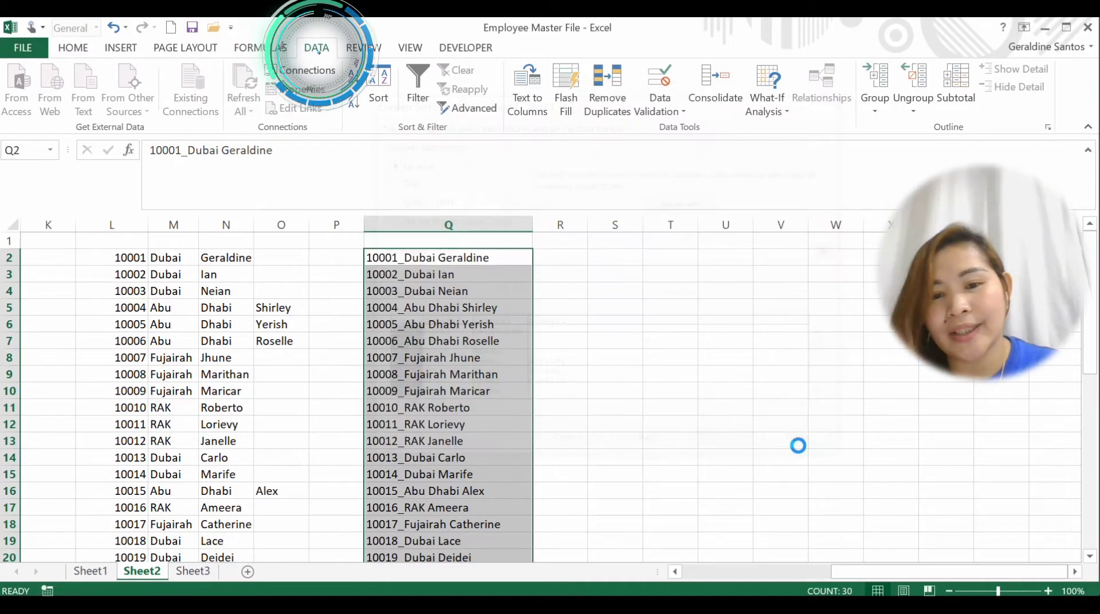
{"action": "left_click", "coordinate": [440, 307]}
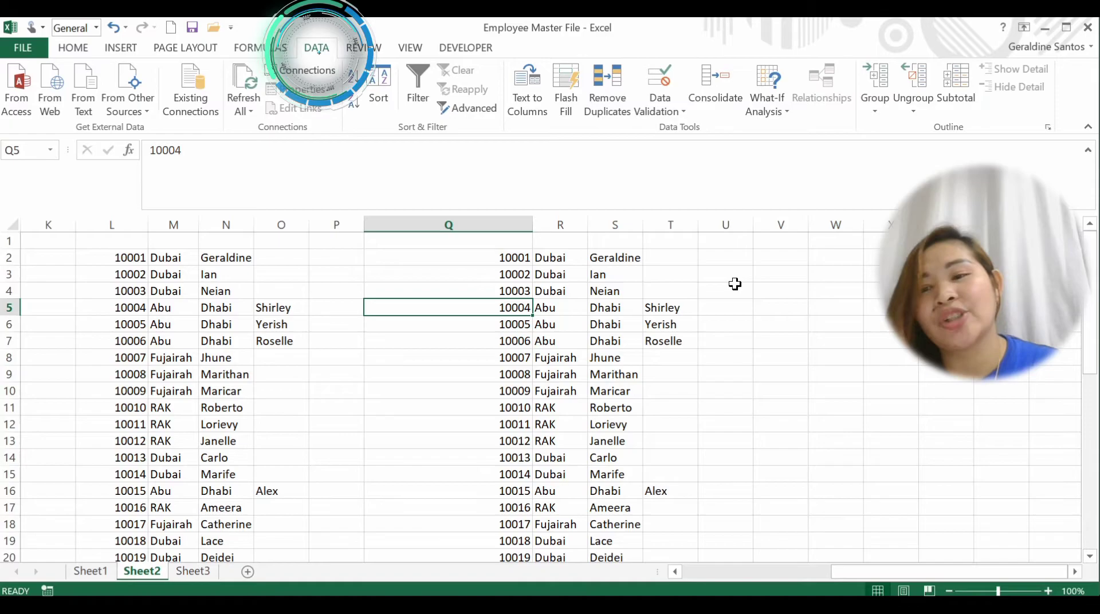
{"action": "left_click", "coordinate": [518, 288]}
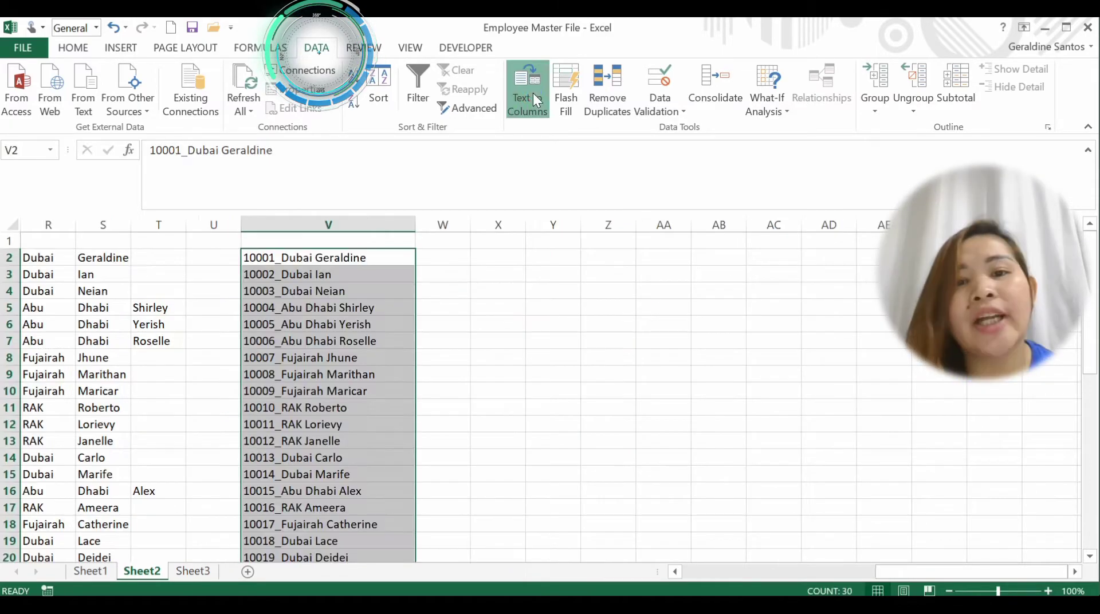
- Split V2:V31 with Text to Columns as Fixed width, with breaks at positions 5, 6 and 15 and destination $V$2
{"action": "left_click", "coordinate": [533, 92]}
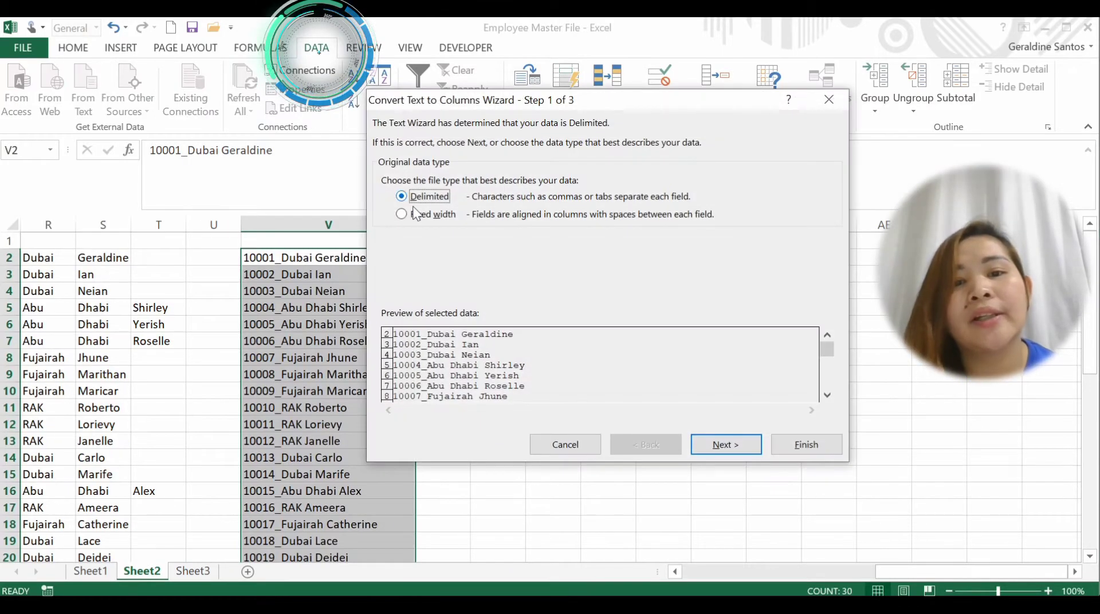
{"action": "left_click", "coordinate": [429, 216]}
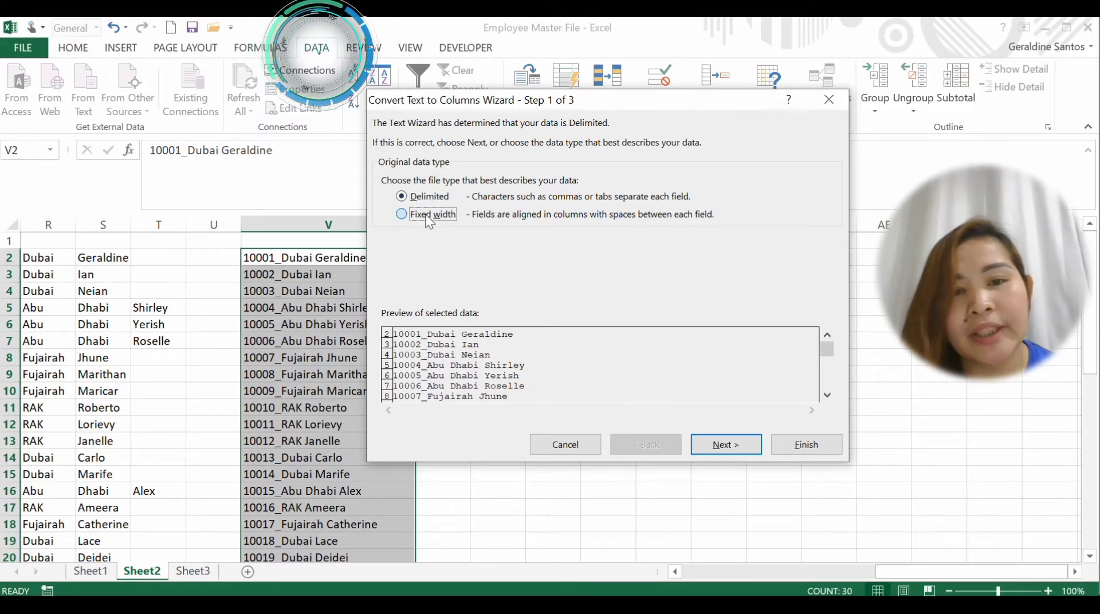
{"action": "left_click", "coordinate": [710, 446]}
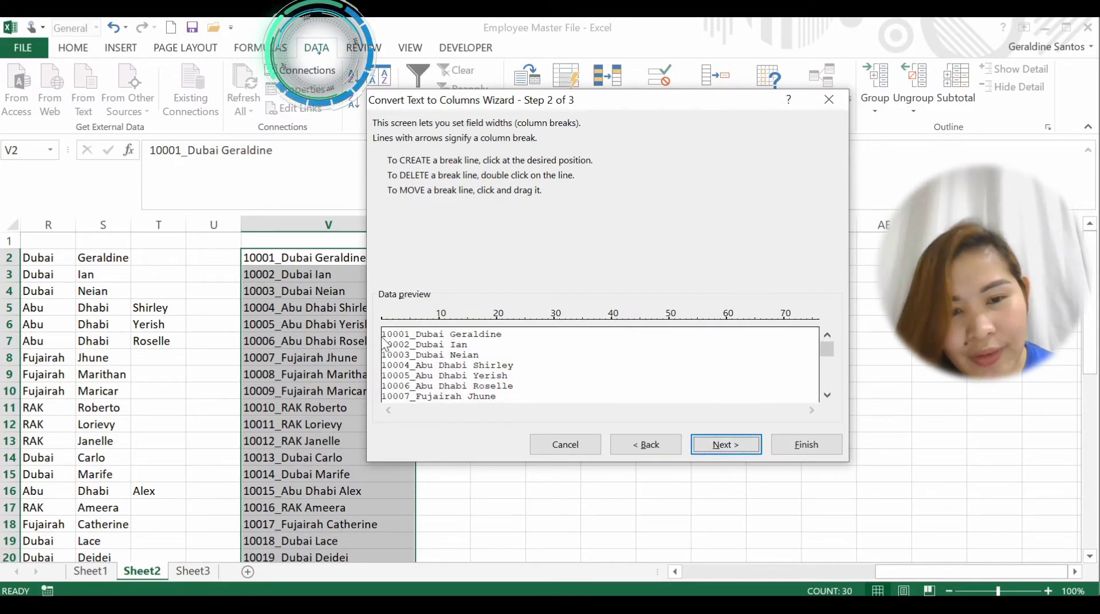
{"action": "left_click_drag", "start_coordinate": [385, 344], "coordinate": [411, 343]}
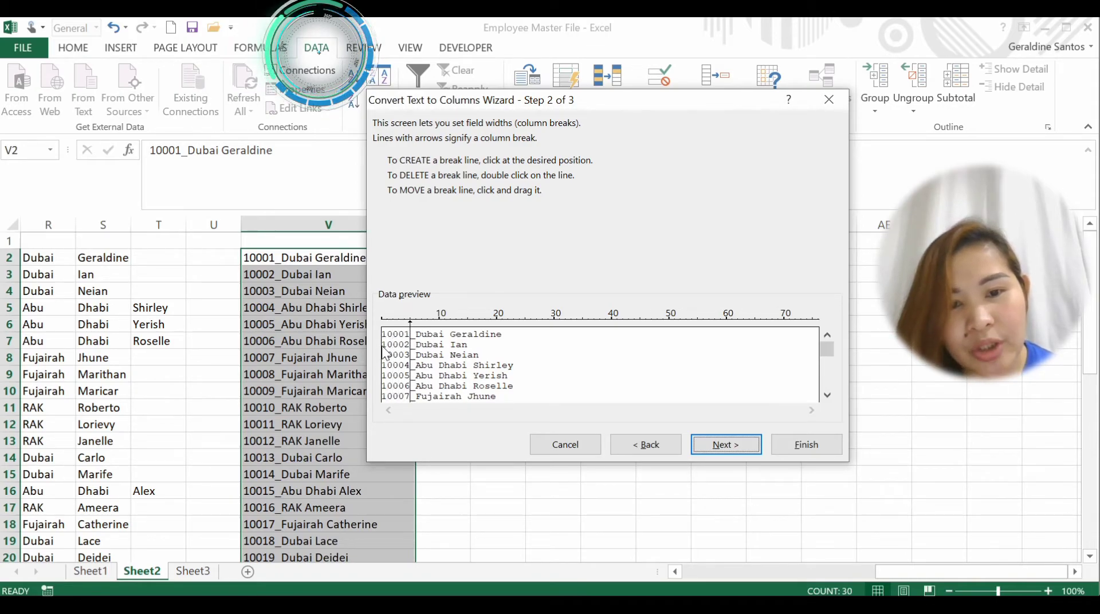
{"action": "left_click", "coordinate": [414, 351]}
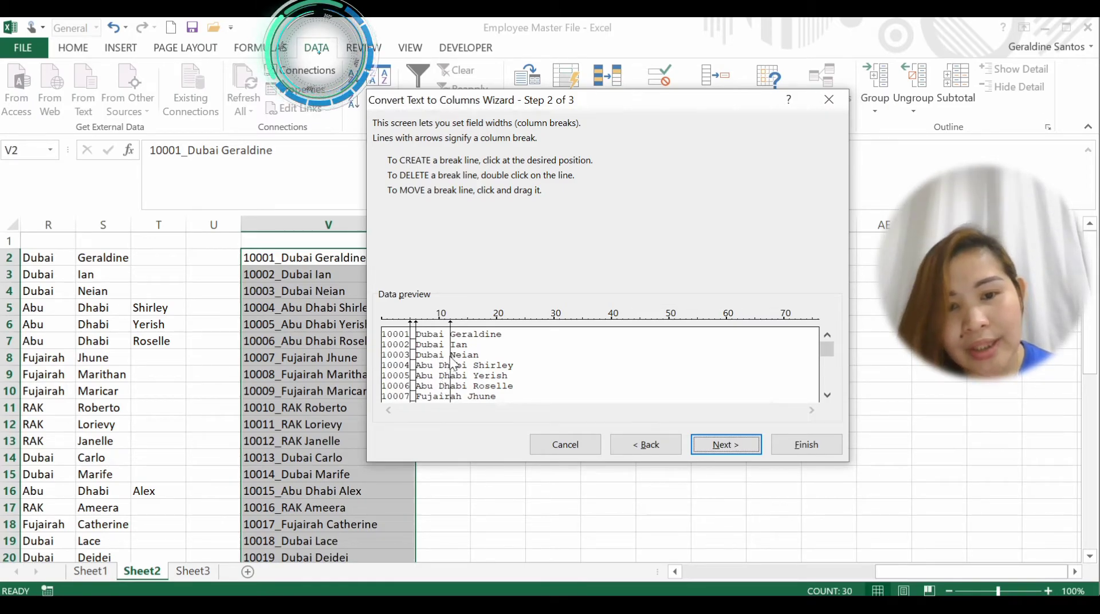
{"action": "left_click_drag", "start_coordinate": [451, 362], "coordinate": [469, 363]}
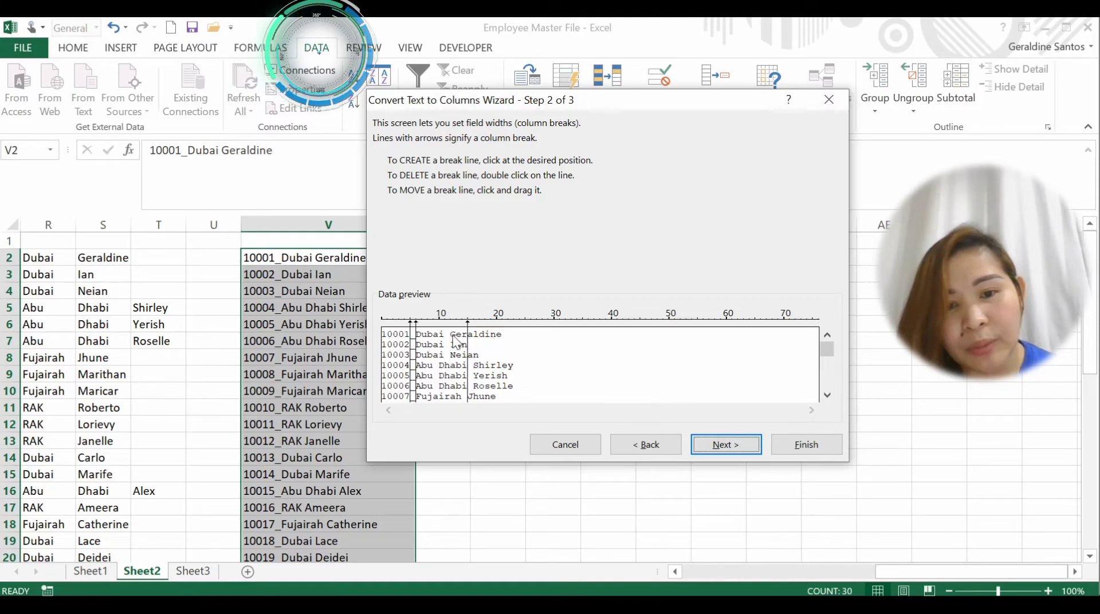
{"action": "left_click", "coordinate": [752, 452]}
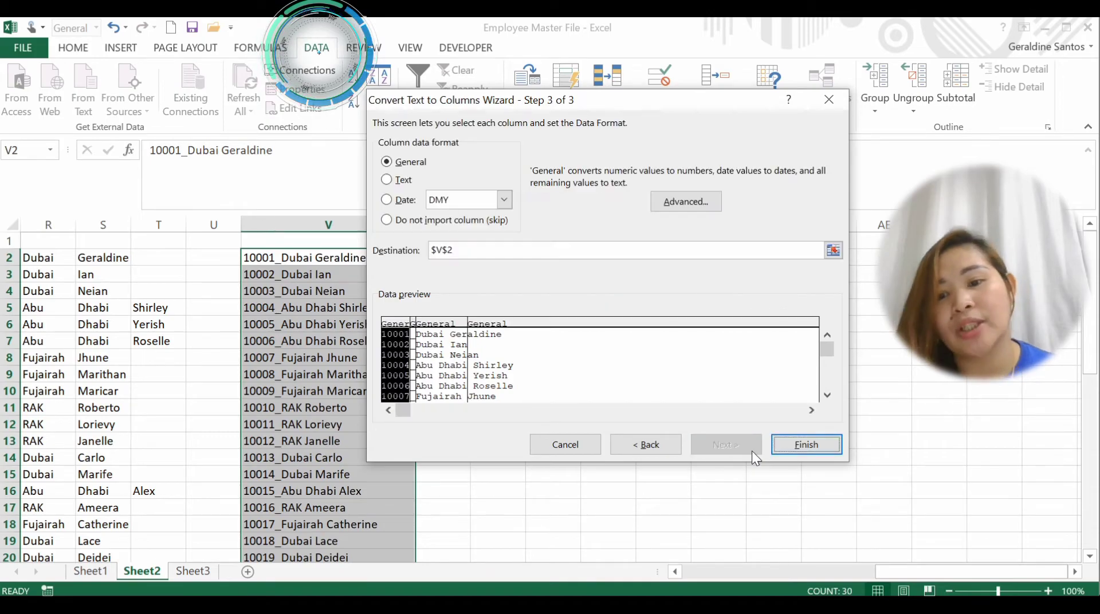
{"action": "left_click", "coordinate": [793, 446]}
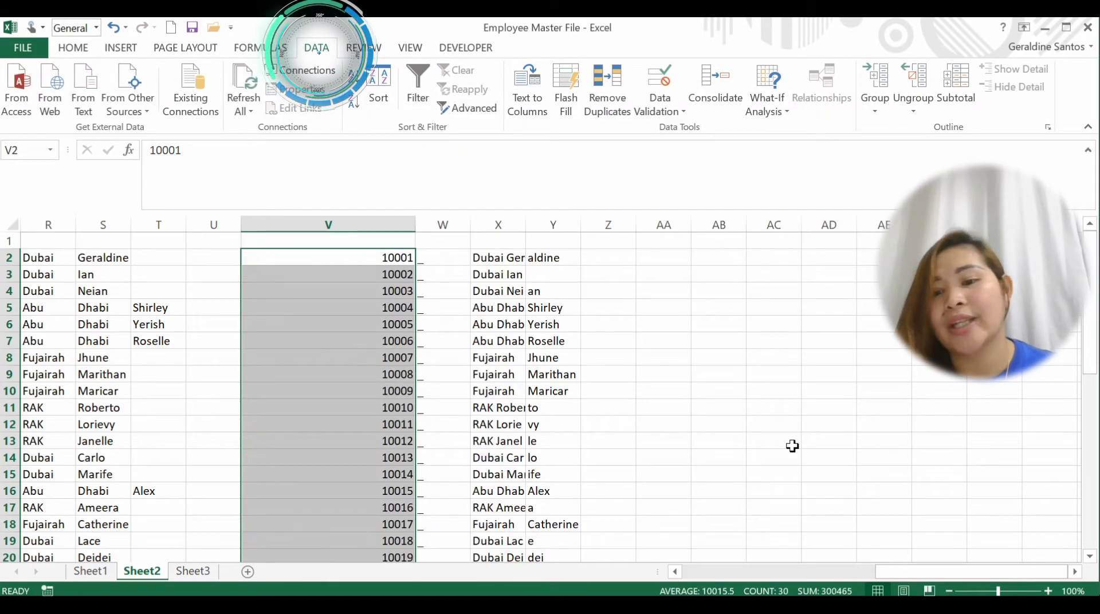
- Widen column X to fit its texts and examine how the fixed-width breaks divided locations and names
{"action": "left_click", "coordinate": [429, 324]}
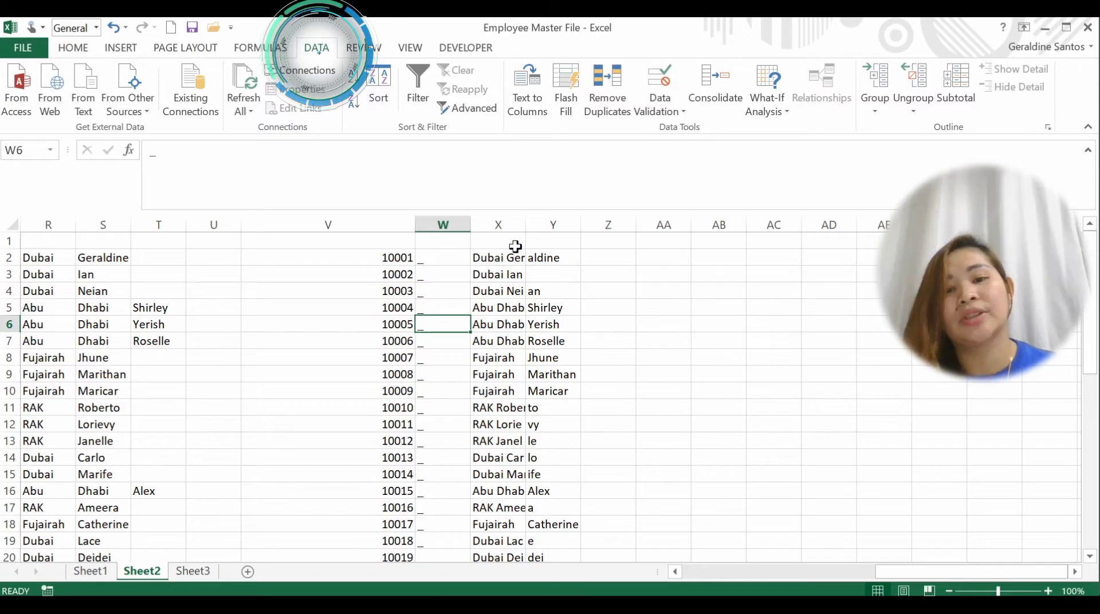
{"action": "left_click_drag", "start_coordinate": [525, 224], "coordinate": [552, 227]}
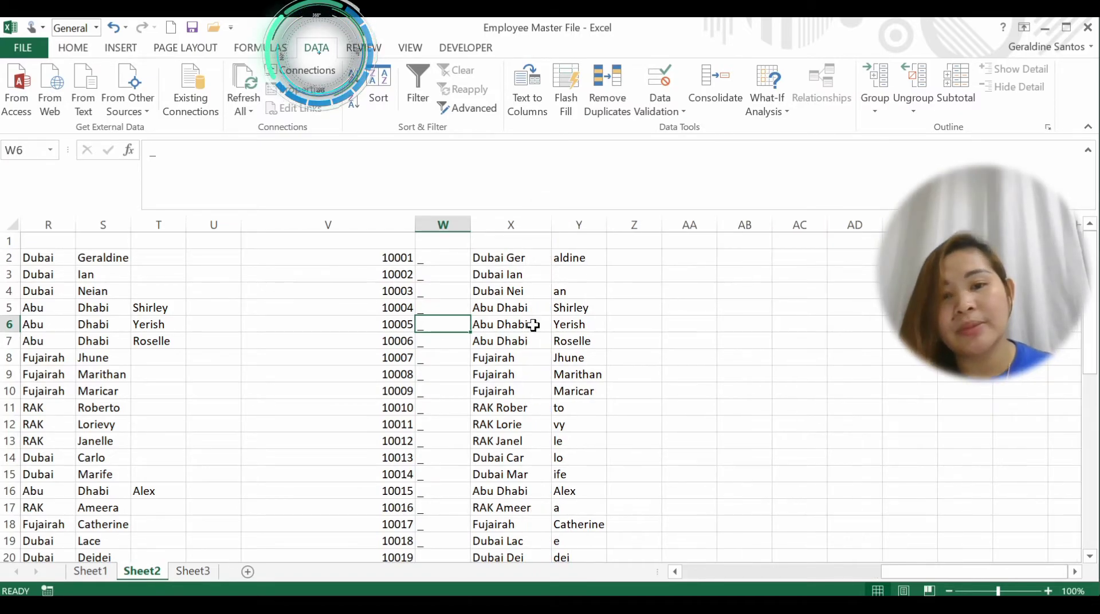
{"action": "left_click_drag", "start_coordinate": [527, 308], "coordinate": [528, 343]}
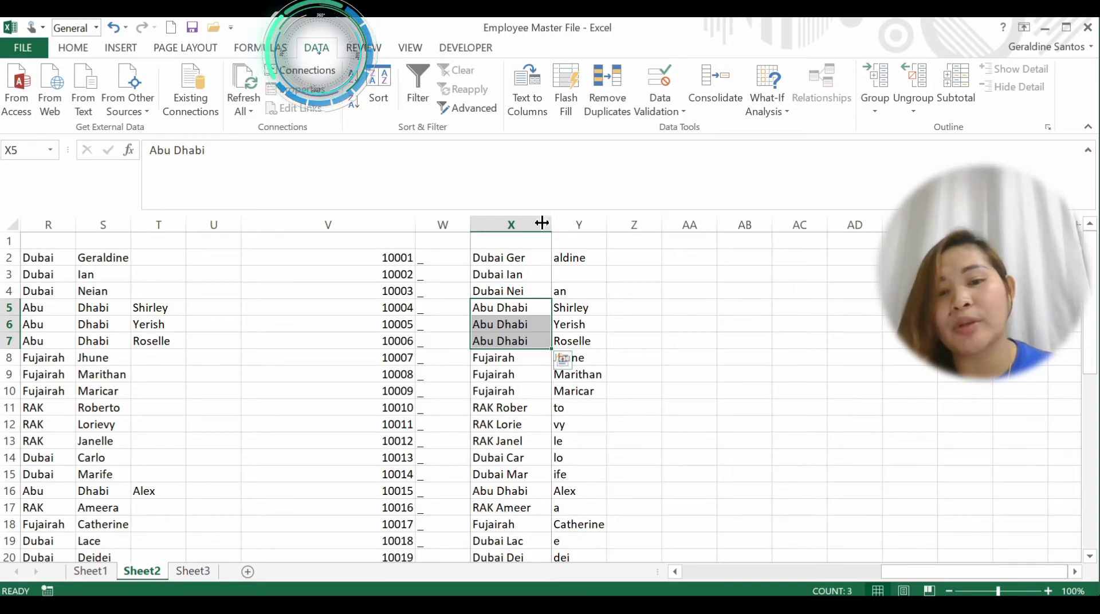
{"action": "left_click_drag", "start_coordinate": [542, 223], "coordinate": [541, 223]}
{"action": "left_click", "coordinate": [518, 289]}
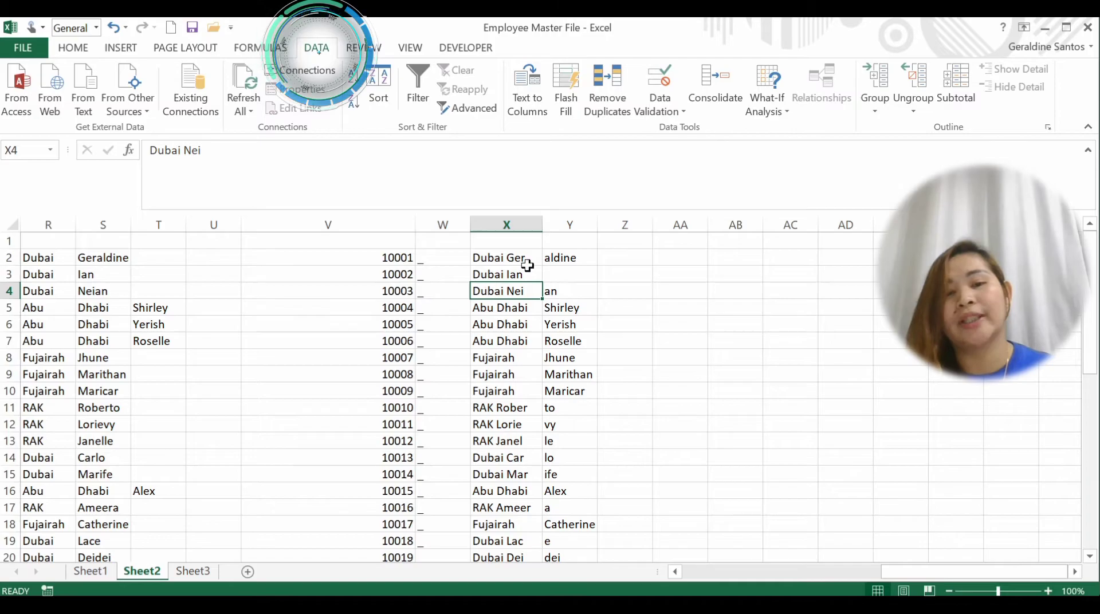
{"action": "left_click", "coordinate": [530, 272]}
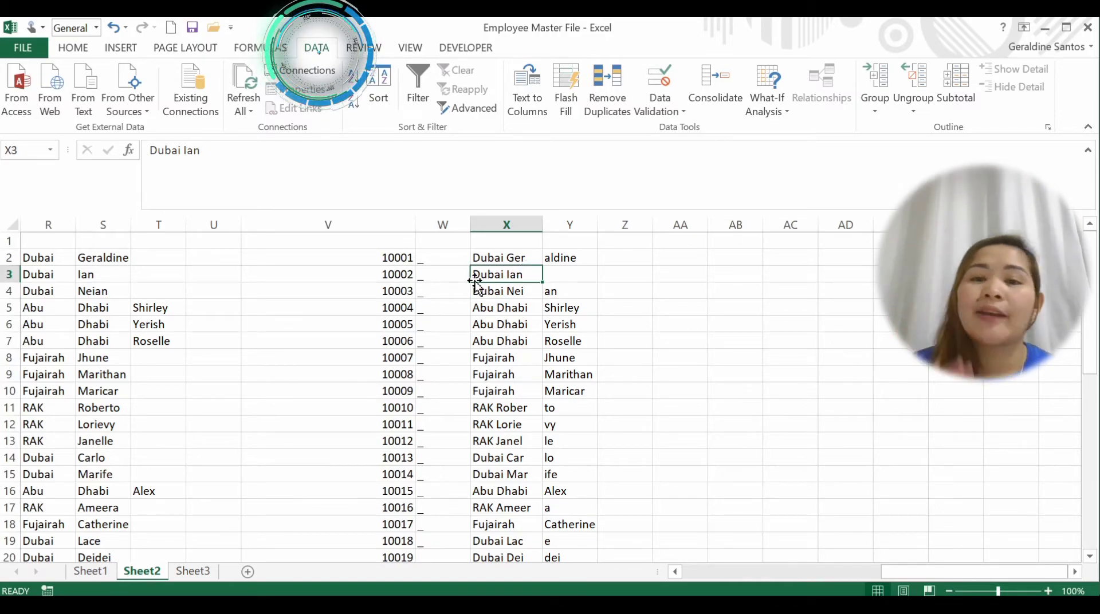
- Review the split results from column V back to the combined source texts in J2:J4
{"action": "left_click", "coordinate": [407, 262]}
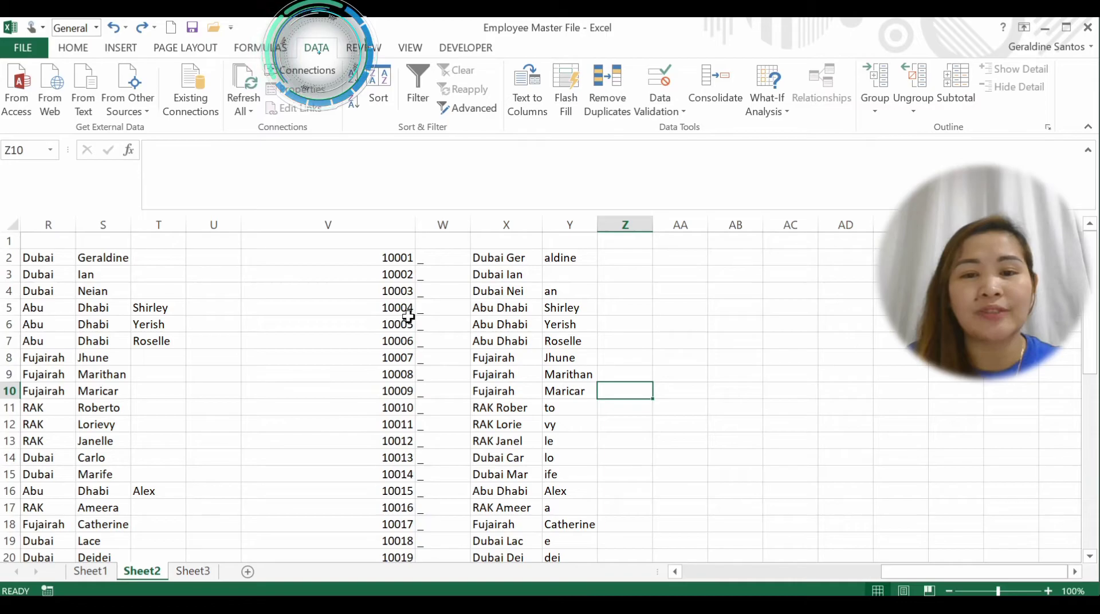
{"action": "left_click", "coordinate": [408, 322]}
{"action": "left_click", "coordinate": [409, 261]}
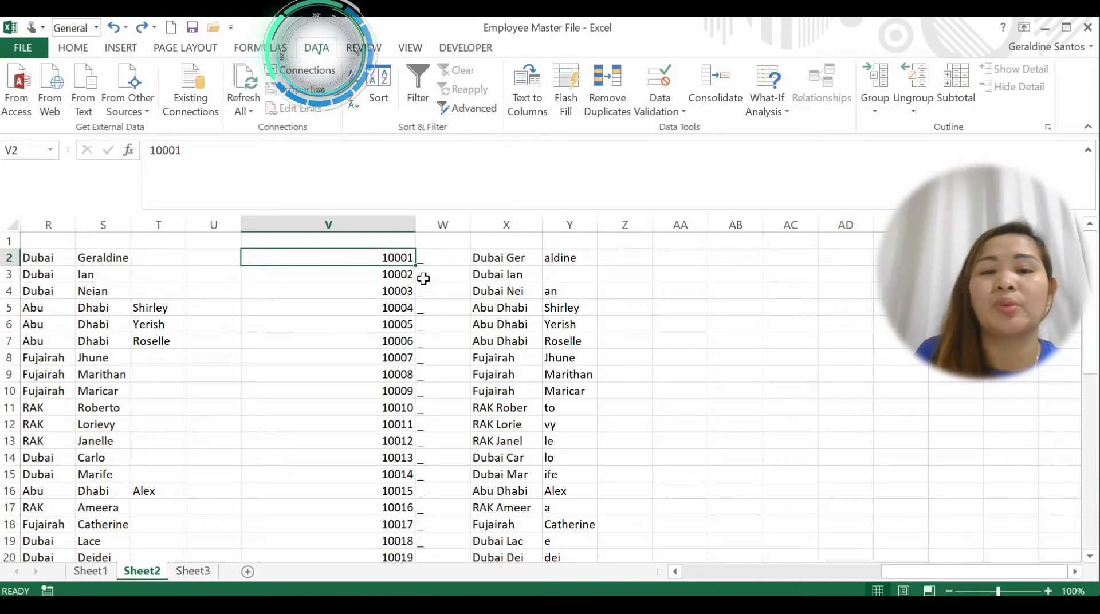
{"action": "key", "text": "Left"}
{"action": "key", "text": "Left"}
{"action": "key", "text": "Left"}
{"action": "key", "text": "Left"}
{"action": "key", "text": "Left"}
{"action": "key", "text": "Left"}
{"action": "key", "text": "Left"}
{"action": "key", "text": "Left"}
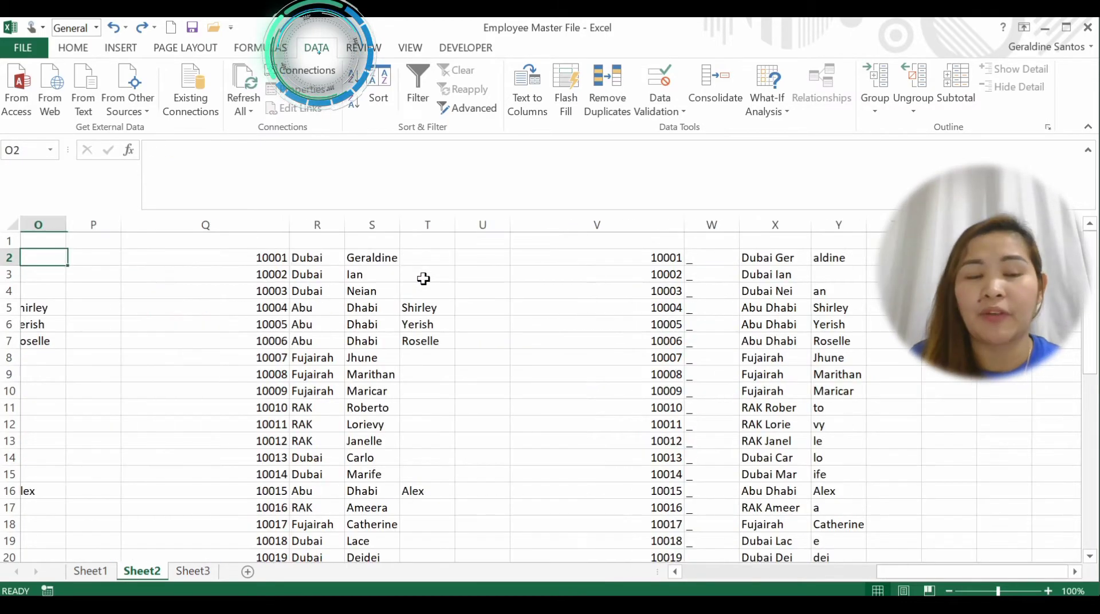
{"action": "key", "text": "Left"}
{"action": "key", "text": "Left"}
{"action": "key", "text": "Left"}
{"action": "key", "text": "Left"}
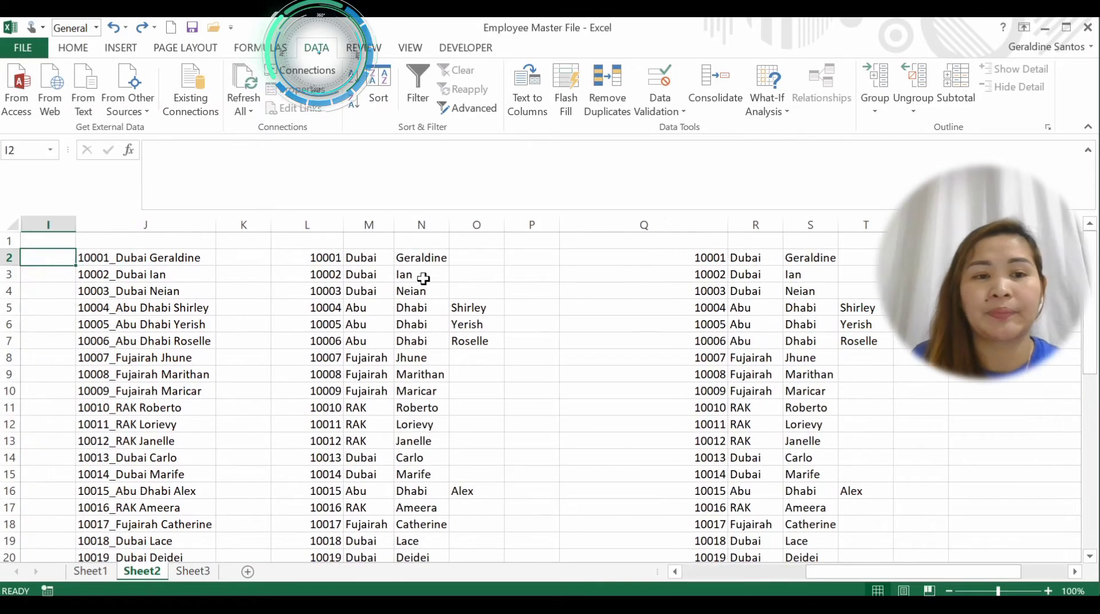
{"action": "key", "text": "Down"}
{"action": "key", "text": "Down"}
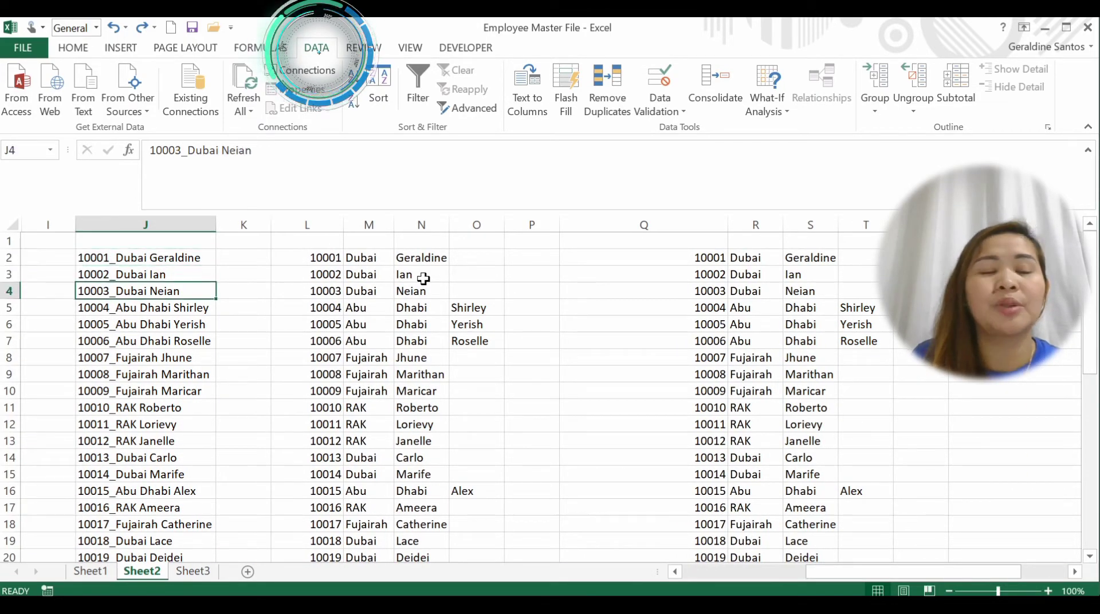
{"action": "key", "text": "Up"}
{"action": "key", "text": "Up"}
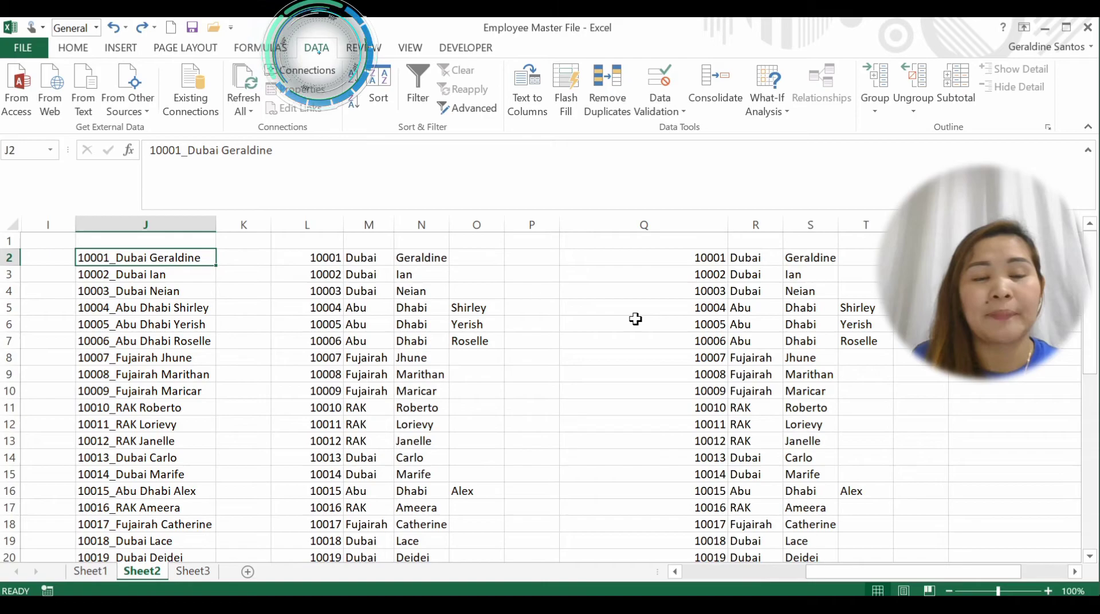
- Compare the delimited results in columns L to O and Q to T with the fixed-width results in columns V to Y
{"action": "key", "text": "Right"}
{"action": "key", "text": "Right"}
{"action": "key", "text": "Right"}
{"action": "key", "text": "Right"}
{"action": "key", "text": "Right"}
{"action": "key", "text": "Right"}
{"action": "key", "text": "Right"}
{"action": "key", "text": "Right"}
{"action": "key", "text": "Right"}
{"action": "key", "text": "Right"}
{"action": "key", "text": "Right"}
{"action": "key", "text": "Right"}
{"action": "key", "text": "Right"}
{"action": "key", "text": "Right"}
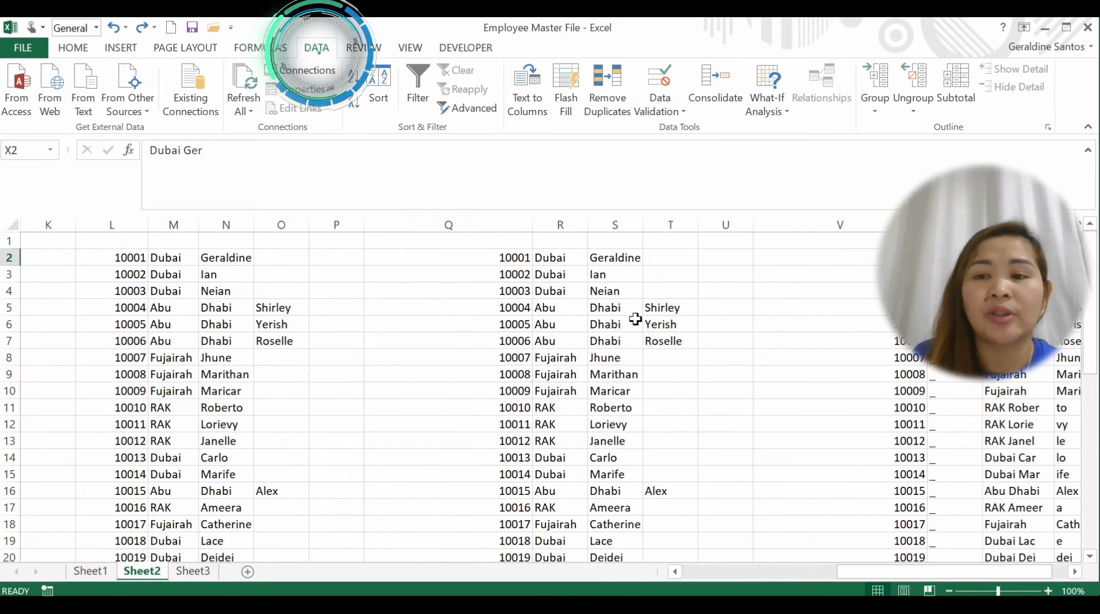
{"action": "key", "text": "Right"}
{"action": "key", "text": "Right"}
{"action": "key", "text": "Right"}
{"action": "key", "text": "Right"}
{"action": "key", "text": "Right"}
{"action": "key", "text": "Right"}
{"action": "key", "text": "Right"}
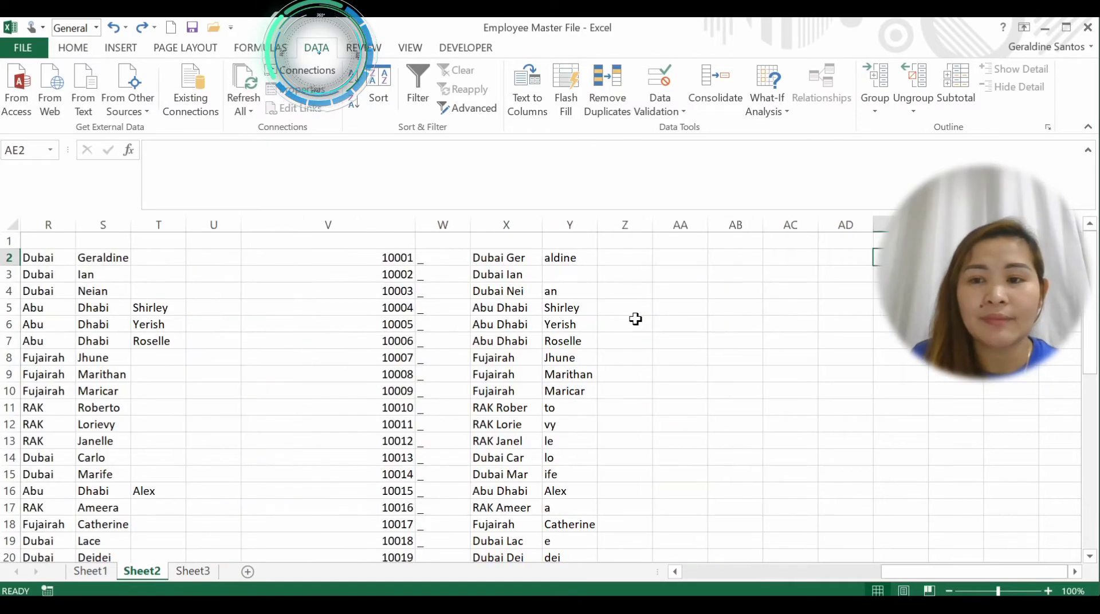